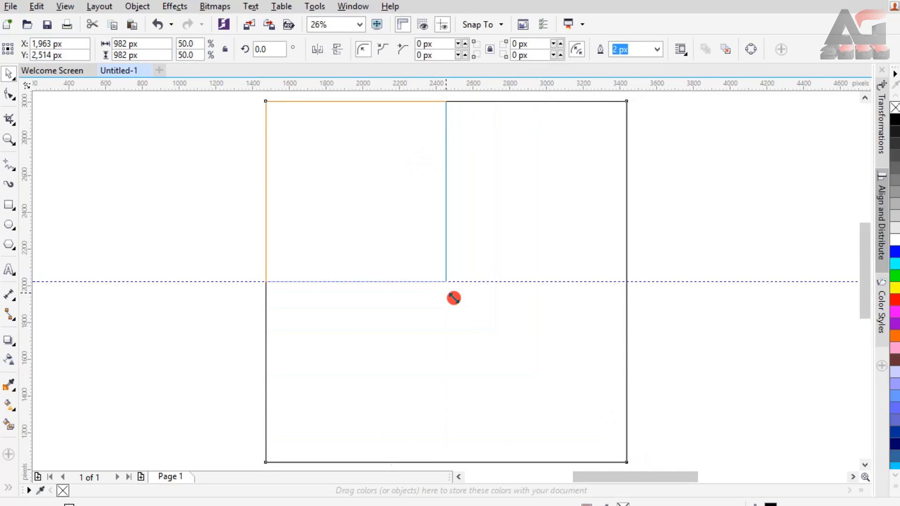
Step: Duplicate the 982 px square and move the copy horizontally until it is centred along the large square's top edge
key("ctrl+d")
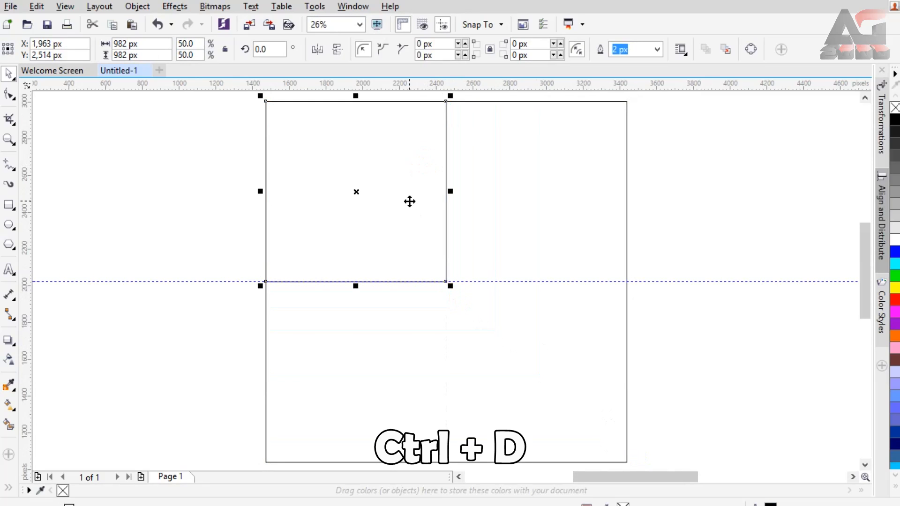
key("ctrl+d")
left_click_drag(408, 191, 495, 195)
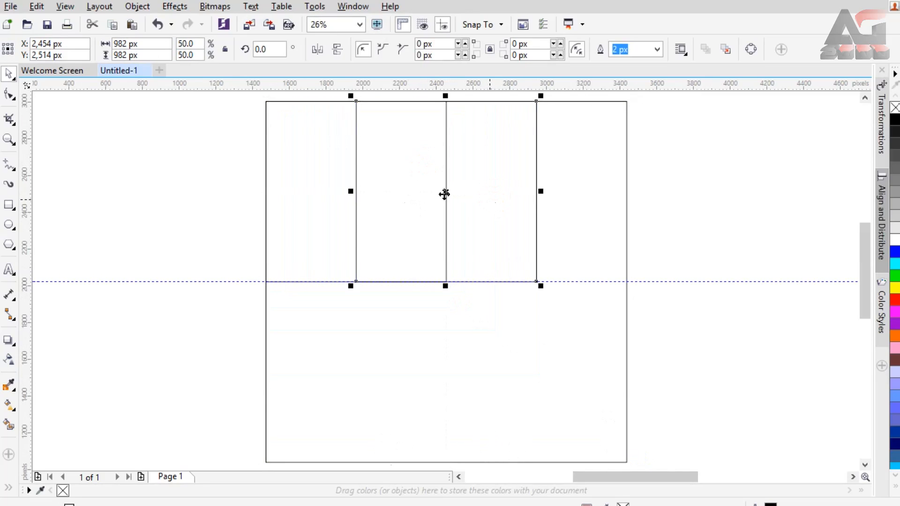
left_click(311, 217)
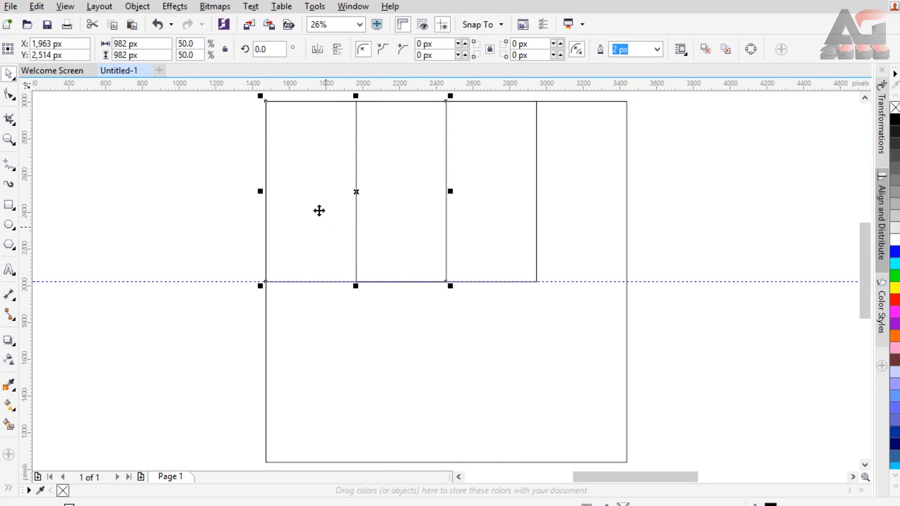
Step: Round all corners of the centred square copy to a 491 px radius so it forms a full circle
left_click(469, 199)
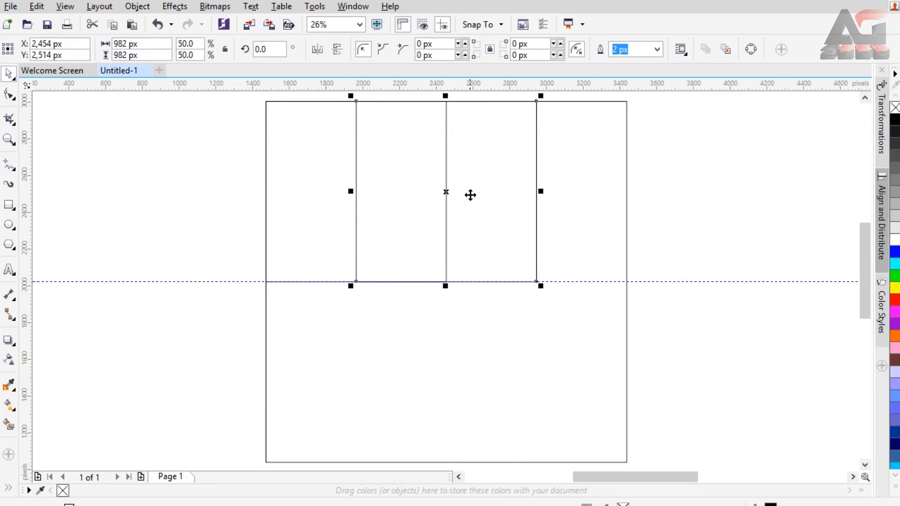
left_click(10, 96)
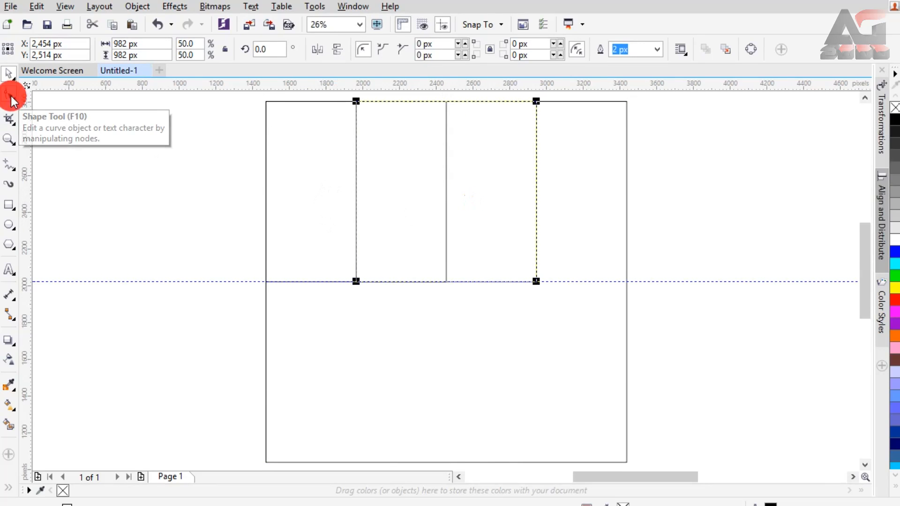
left_click_drag(356, 101, 485, 100)
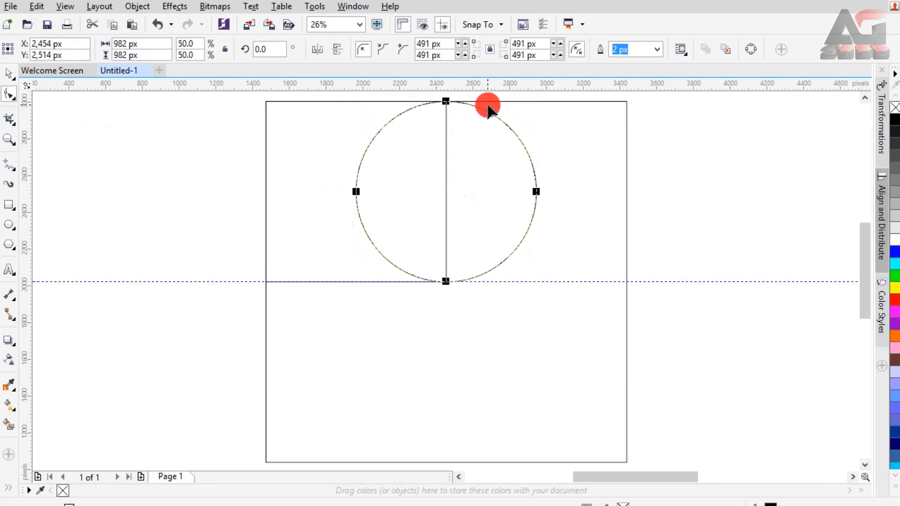
left_click(8, 73)
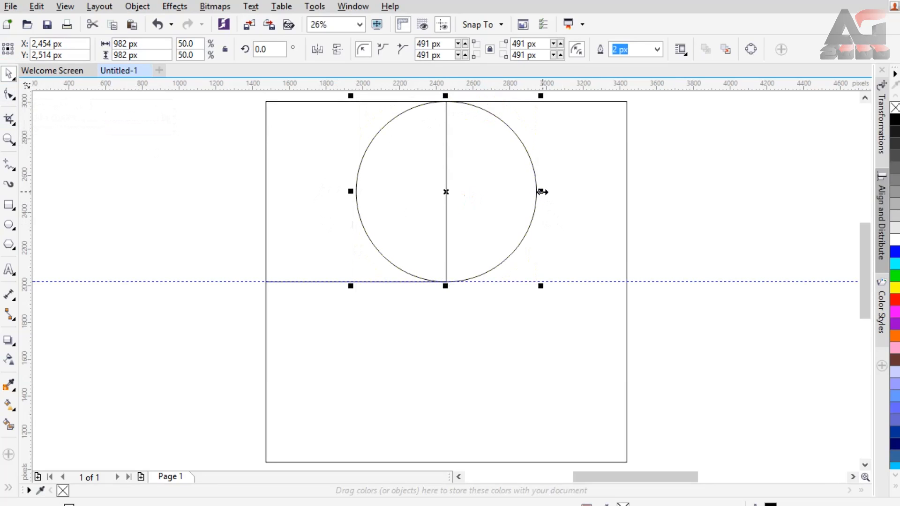
Step: Resize the rounded shape about its centre to 1,136 px wide, and reduce its height to 788 px from the bottom edge
left_click_drag(541, 192, 557, 192)
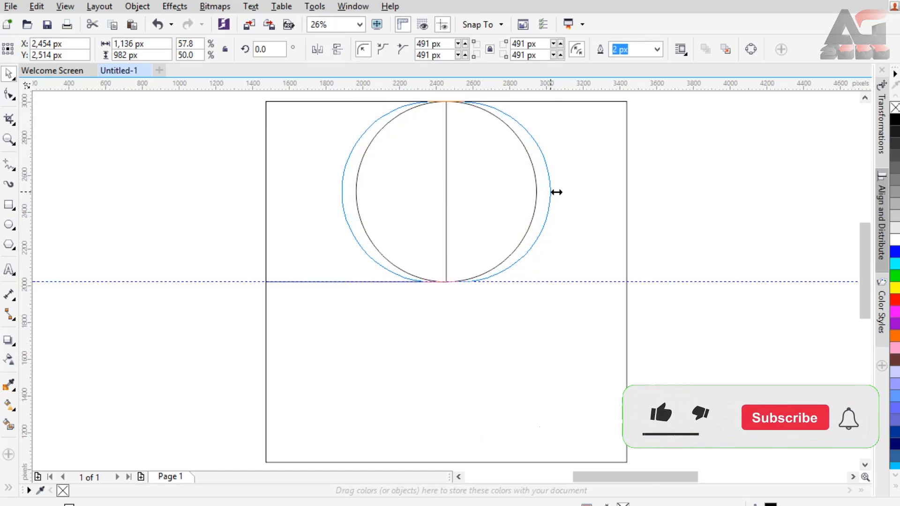
left_click_drag(557, 192, 556, 192)
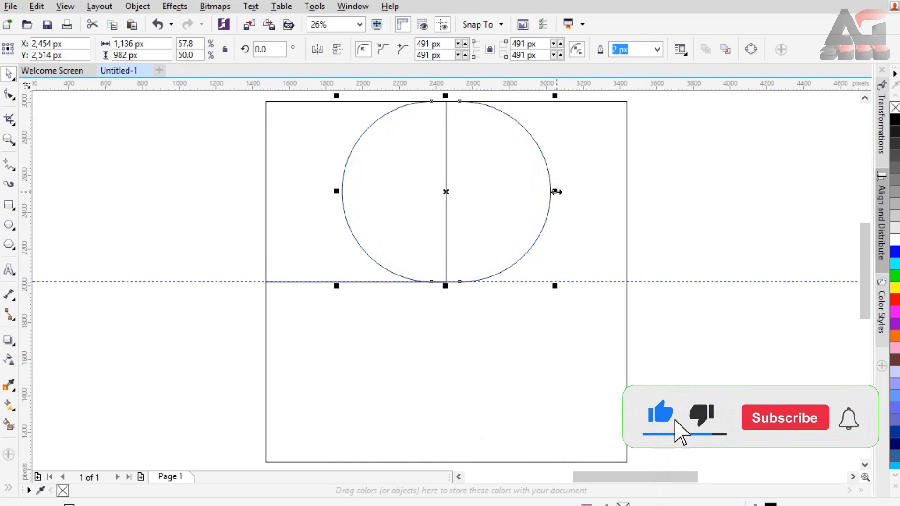
left_click_drag(446, 285, 449, 254)
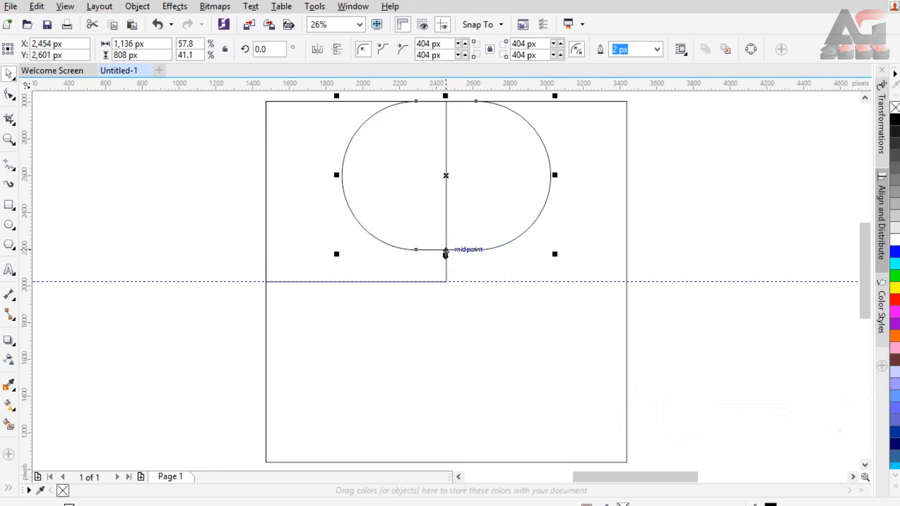
left_click_drag(447, 252, 446, 252)
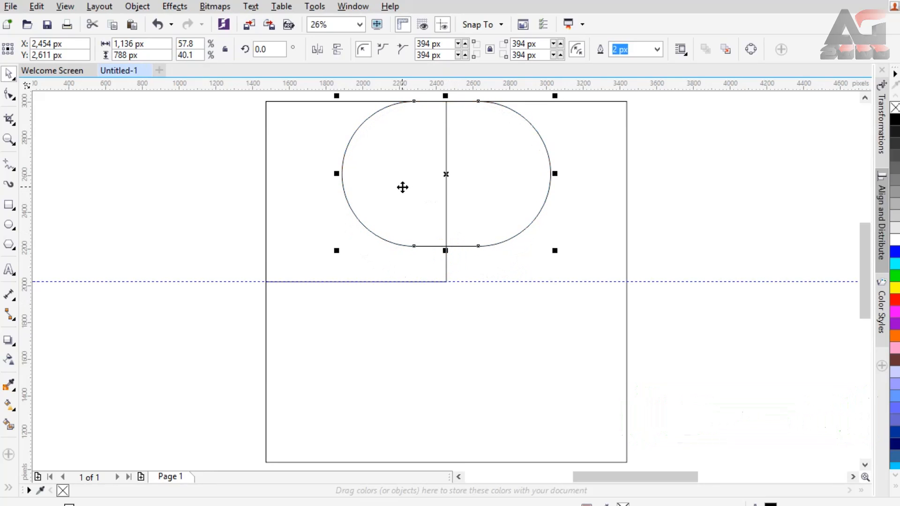
left_click(7, 93)
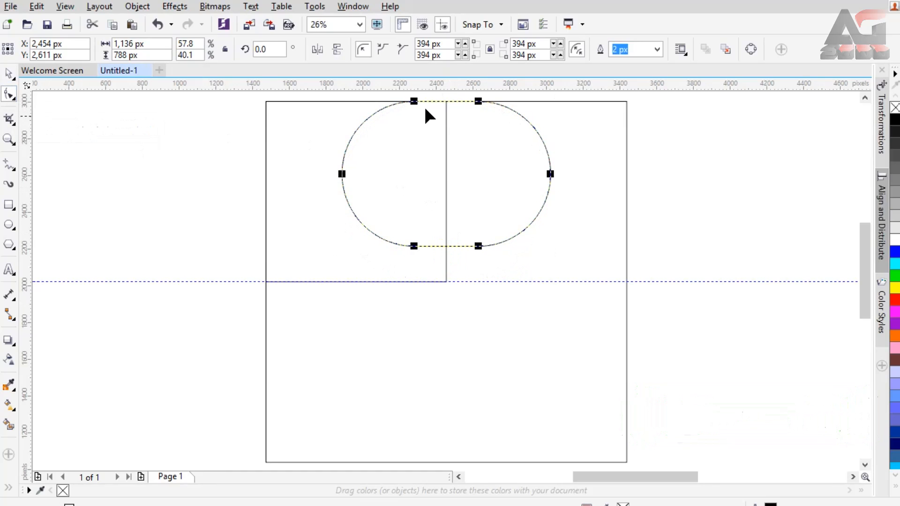
Step: Move the small square to the large square's lower-left corner and stretch it to 1,964 by 1,176 px, reaching the rounded shape's bottom edge
left_click(8, 73)
left_click(415, 265)
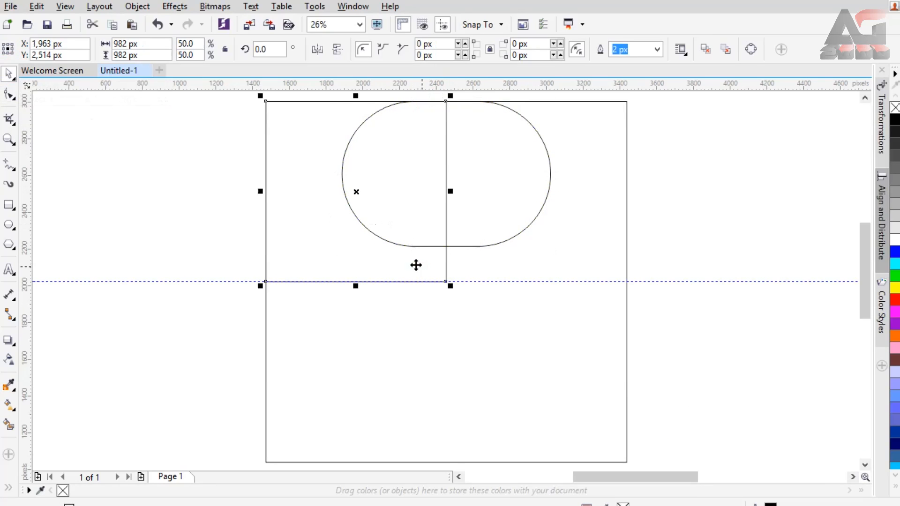
left_click_drag(385, 264, 383, 441)
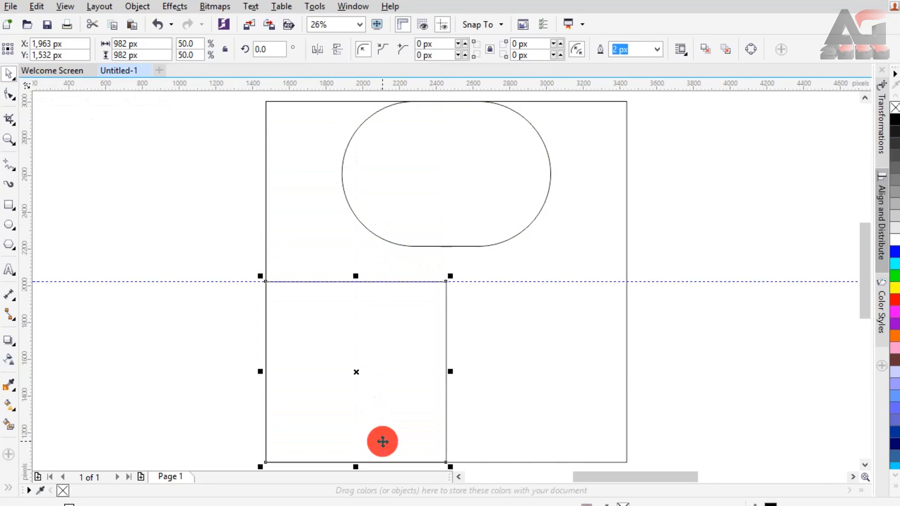
left_click_drag(451, 372, 632, 371)
left_click_drag(446, 275, 446, 244)
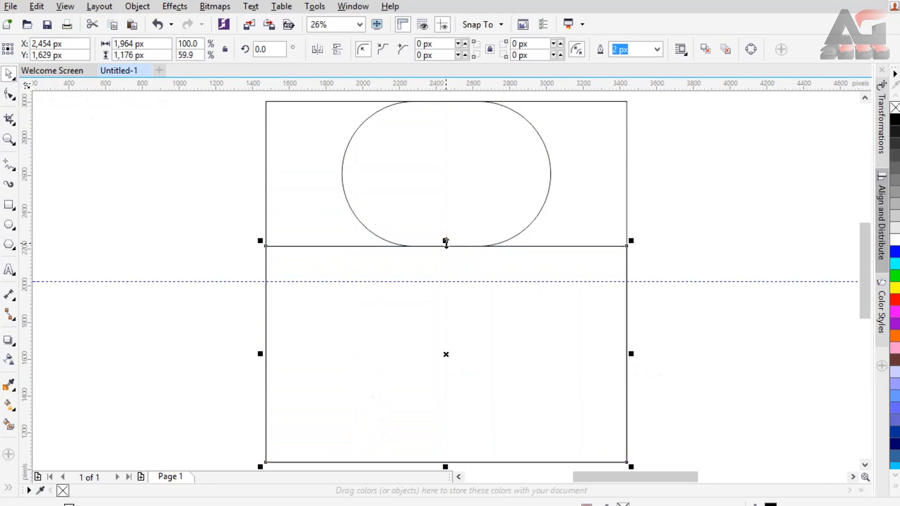
Step: Duplicate the upper rounded shape and place the copy in the large square's lower-right corner
left_click(455, 185)
key("ctrl+d")
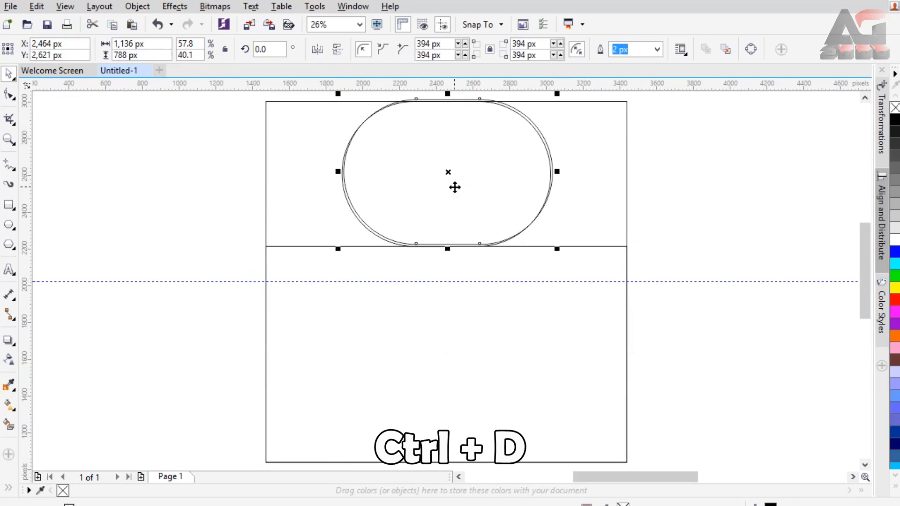
left_click_drag(470, 143, 542, 358)
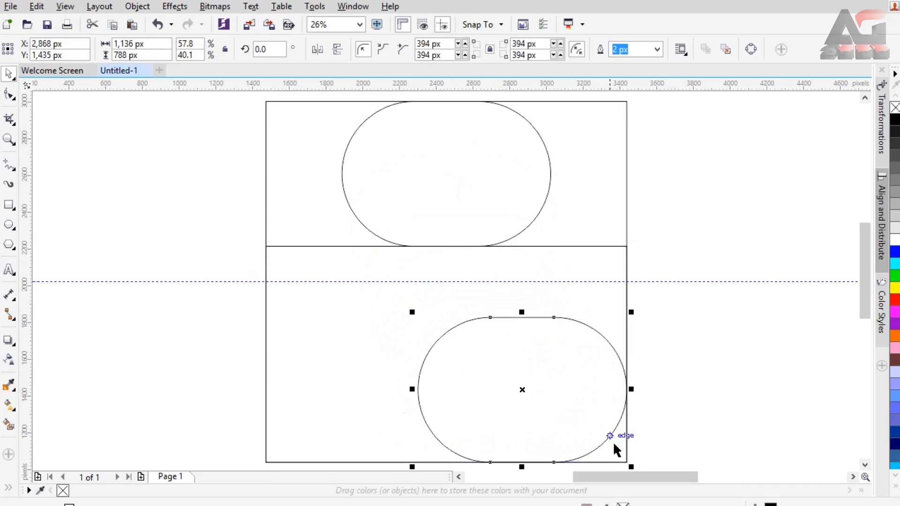
Step: Round the lower rectangle's corners to 394 px to match the guide shape inside it, and delete the guide shape
left_click(597, 299)
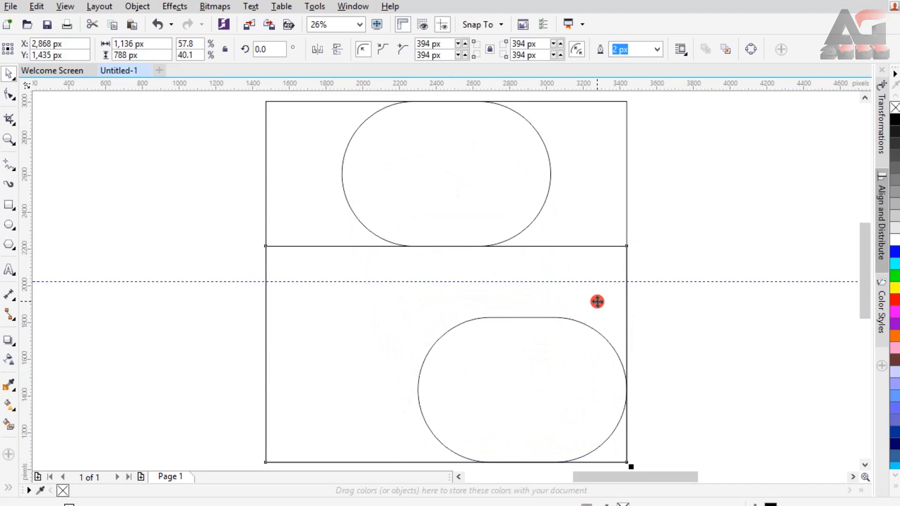
left_click(17, 96)
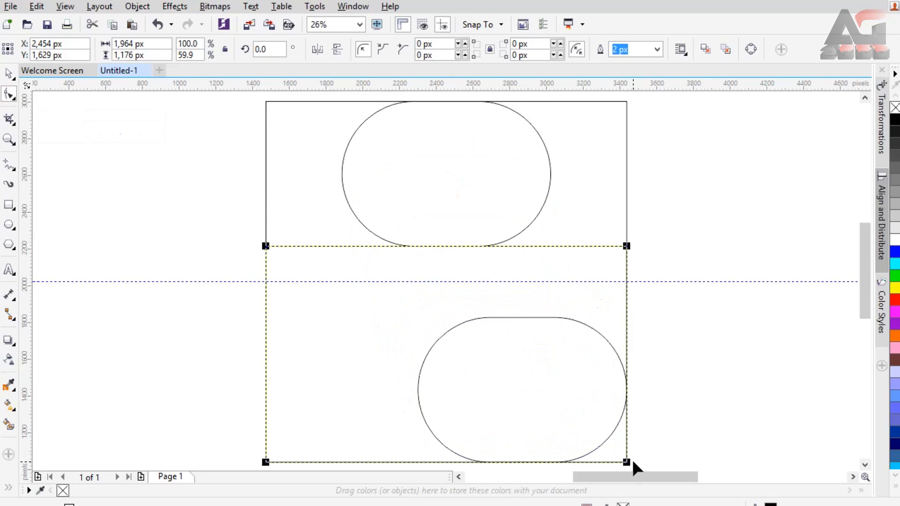
left_click_drag(627, 463, 628, 390)
left_click(9, 74)
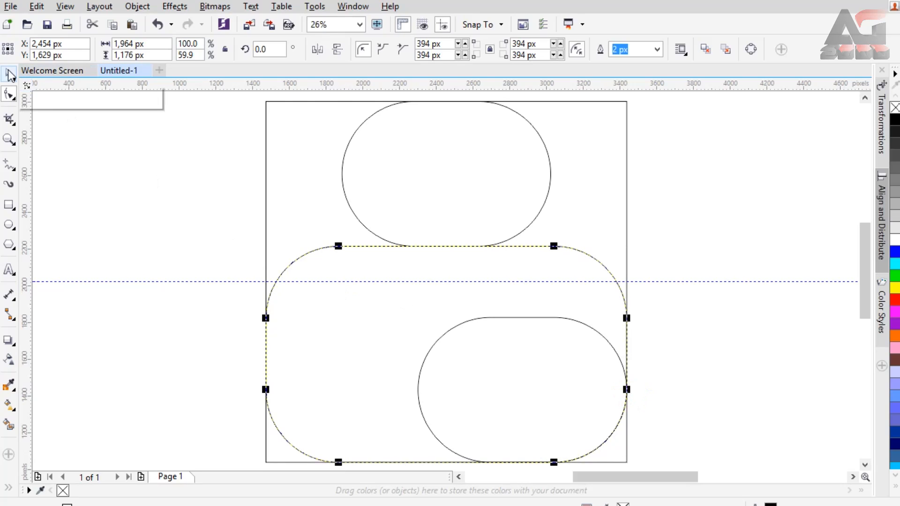
left_click(528, 372)
key("Delete")
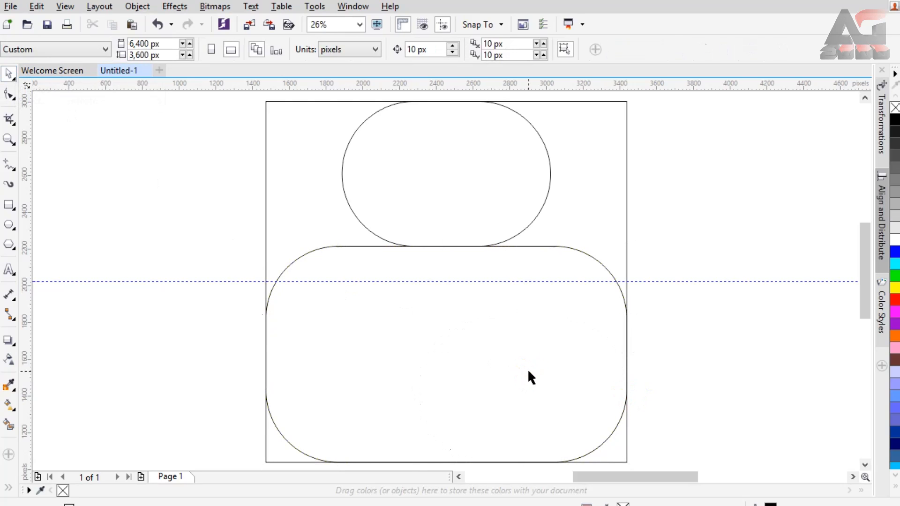
Step: Group the lower rounded rectangle with the upper rounded shape
left_click(437, 332, "shift")
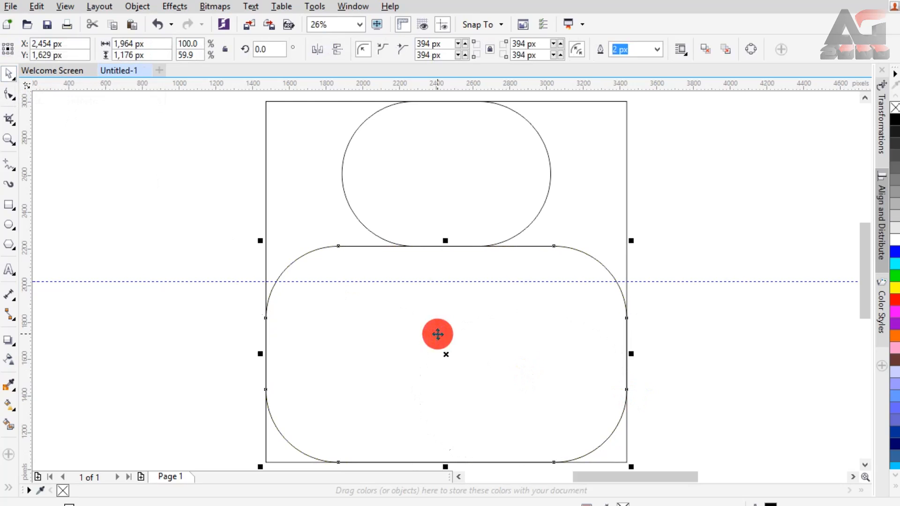
left_click(446, 206, "shift")
right_click(446, 206)
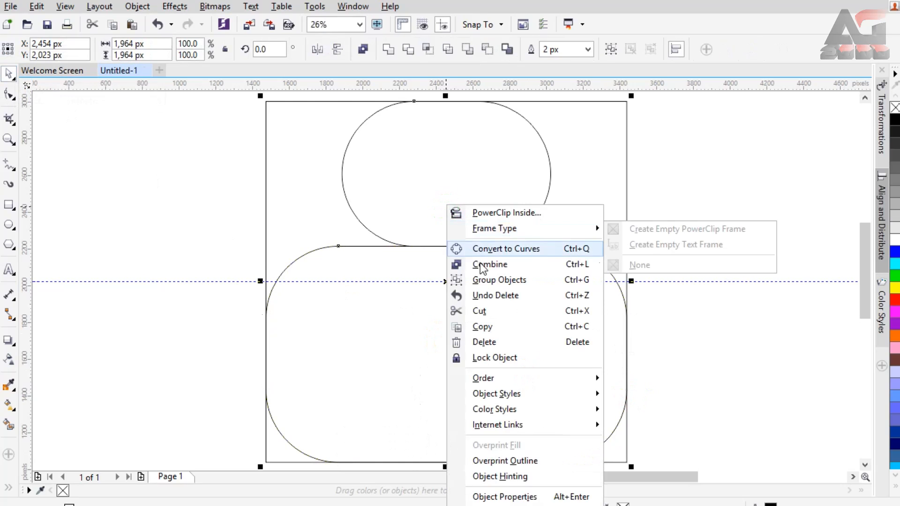
left_click(489, 282)
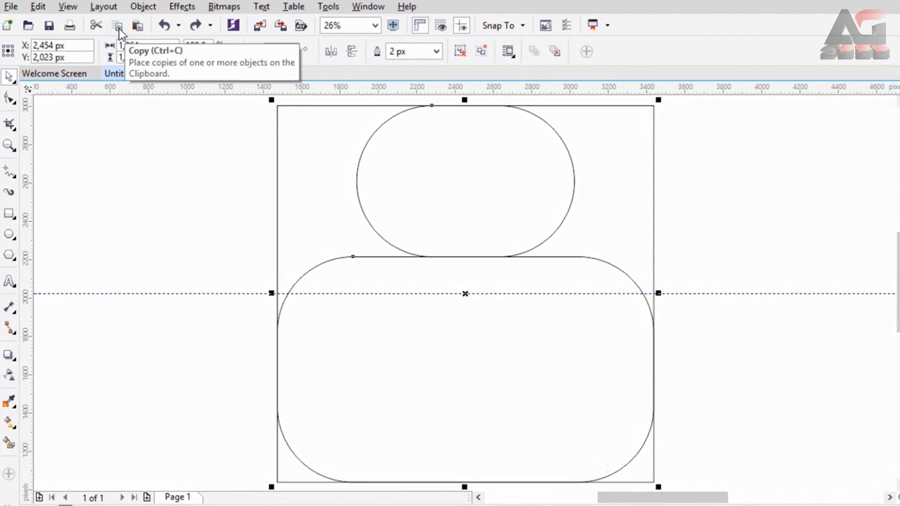
Step: Paste a copy of the group in place and rotate it 90 degrees
left_click(139, 27)
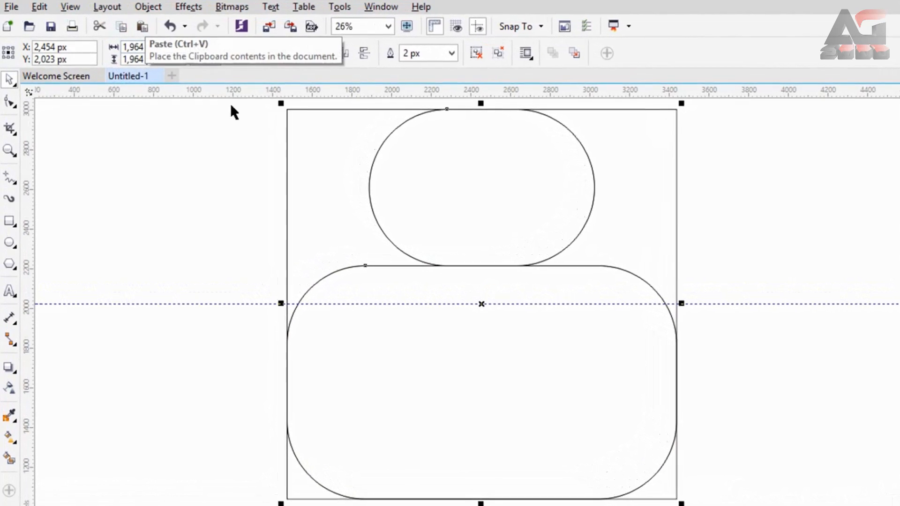
double_click(267, 50)
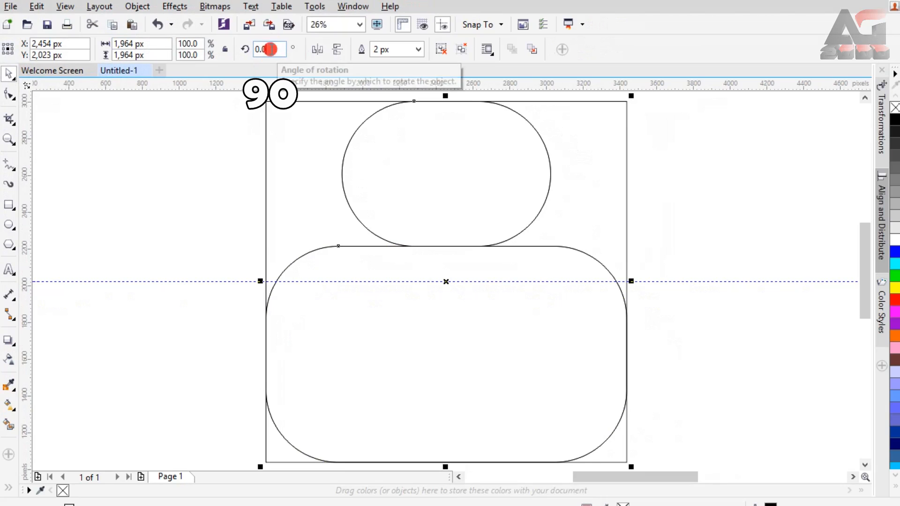
key("Return")
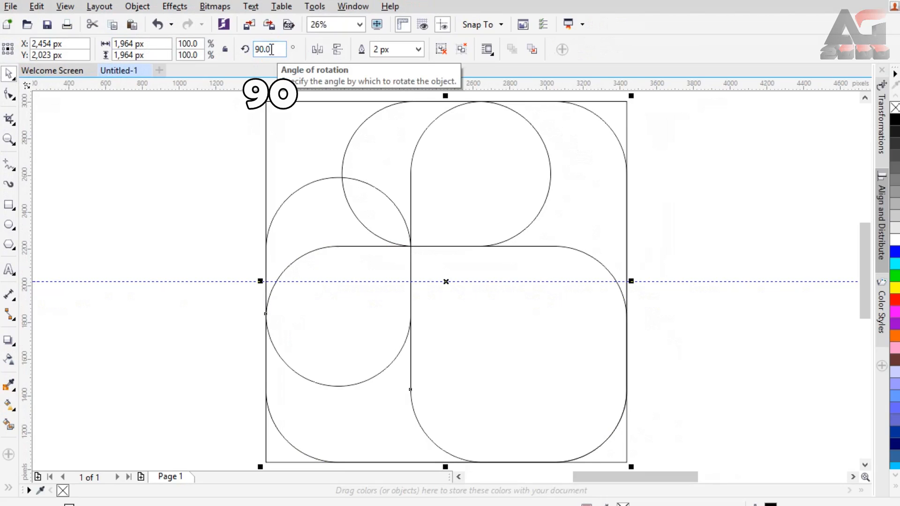
Step: Paste two more copies of the group in place, rotating one 180 degrees and the other 270 degrees
left_click(134, 25)
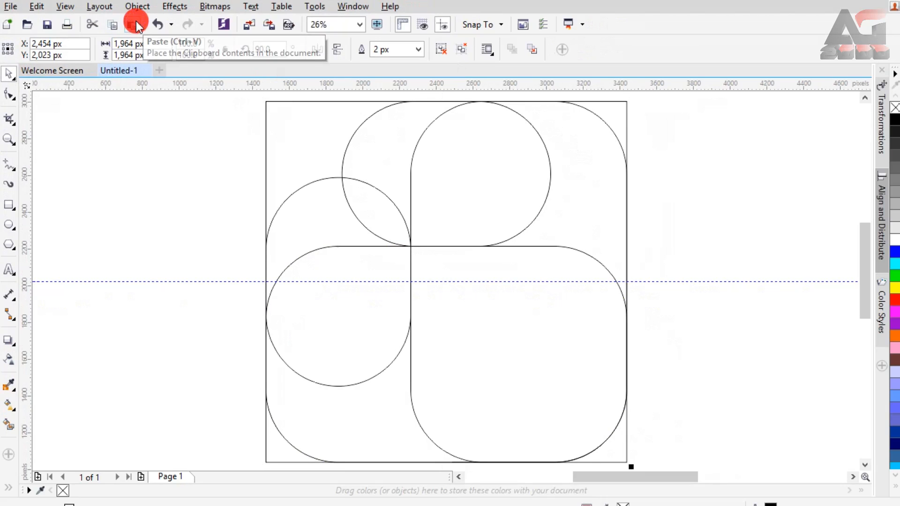
double_click(270, 49)
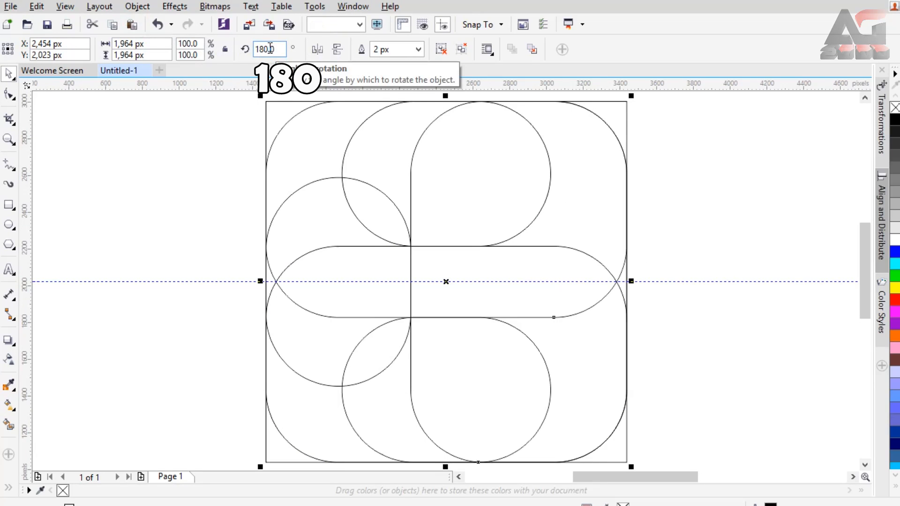
left_click(131, 26)
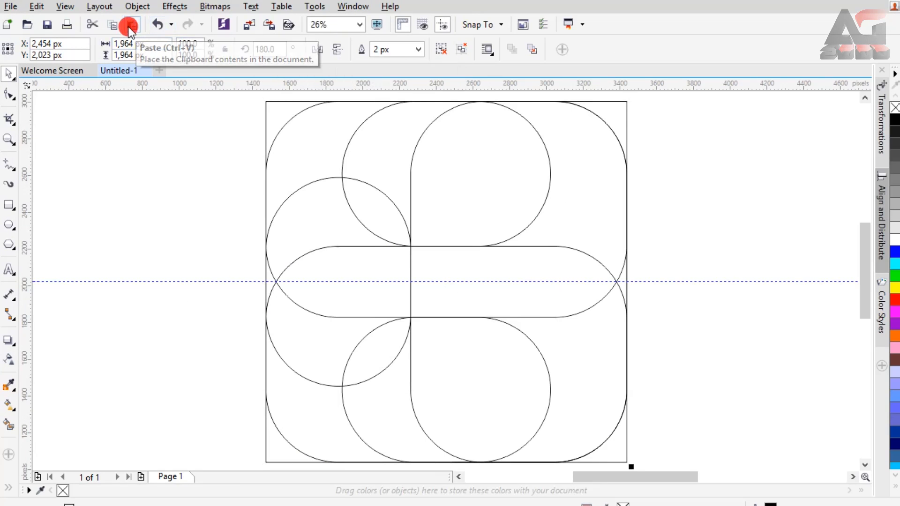
double_click(274, 49)
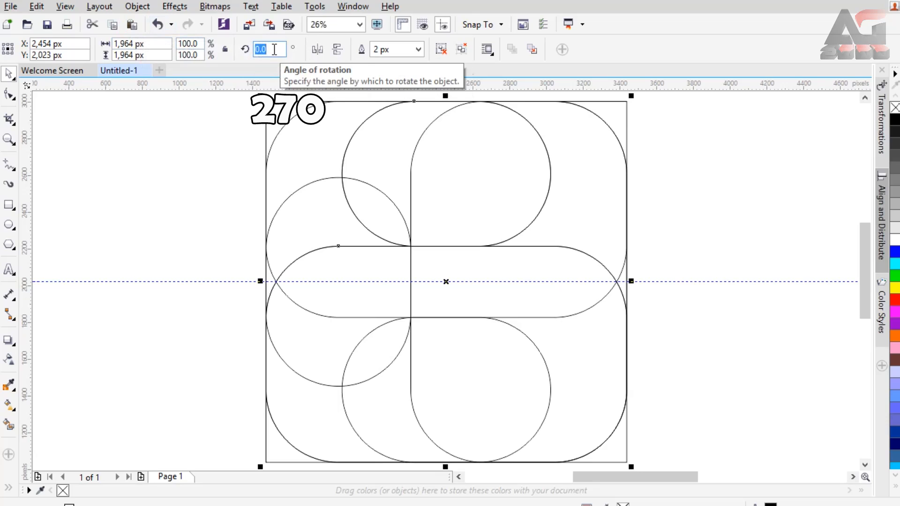
type("270")
key("Return")
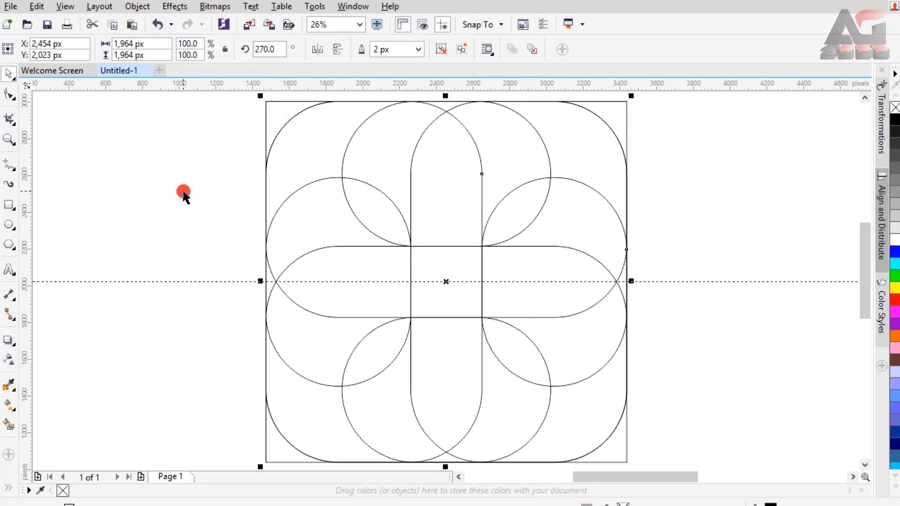
left_click(184, 193)
Step: Delete the curve segments in the square's upper-left area and the vertical capsule's upper-left side with Virtual Segment Delete
left_click(14, 124)
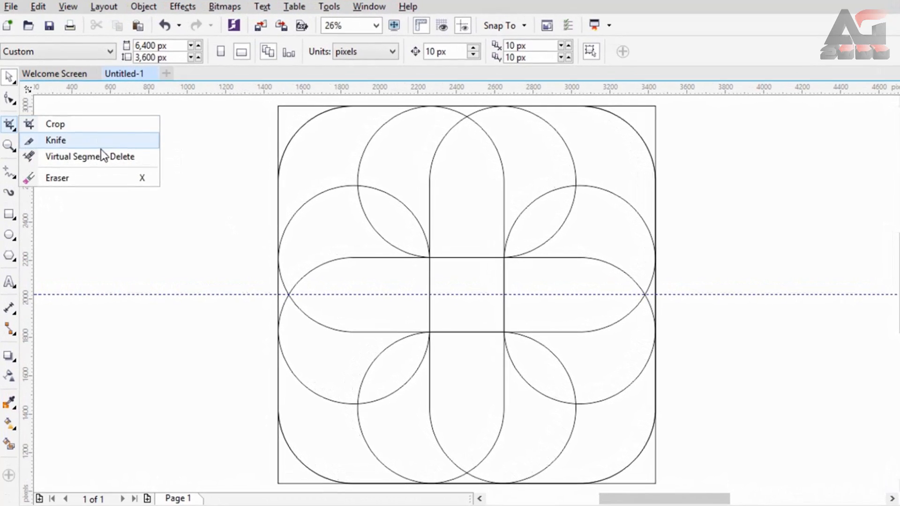
left_click(119, 158)
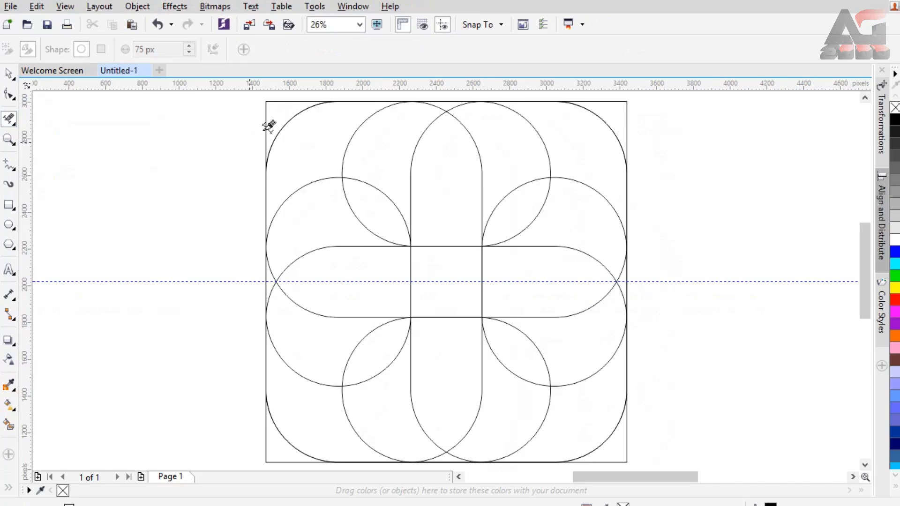
left_click(313, 133)
left_click(373, 136)
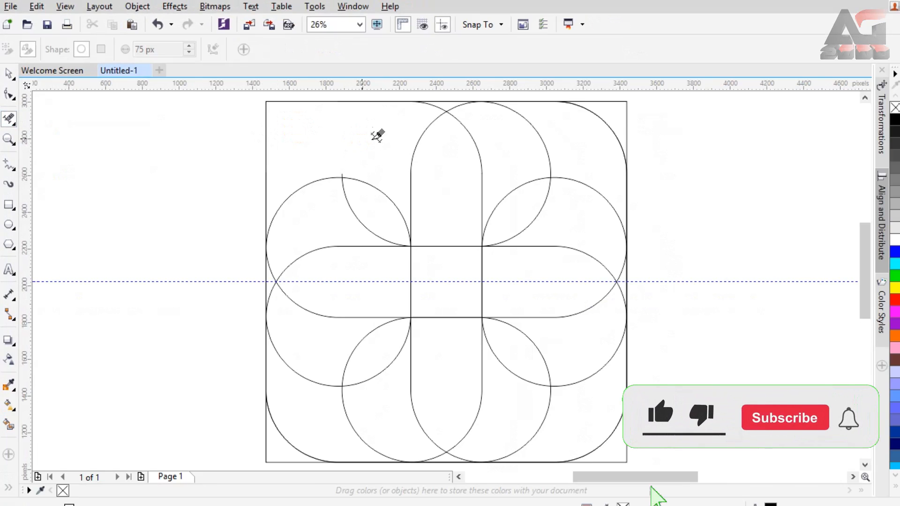
left_click(434, 145)
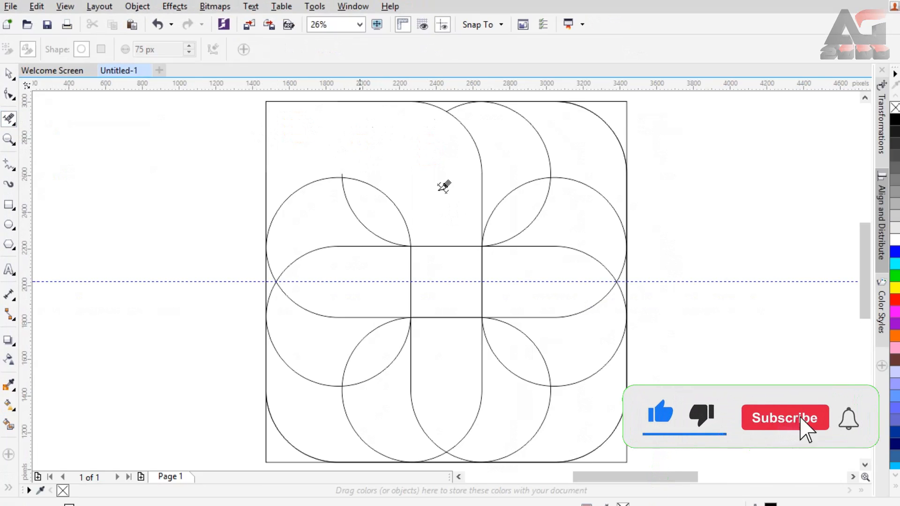
Step: Delete the matching curve segments in the square's lower-right area, including the vertical capsule's lower-right side
left_click(480, 382)
left_click(555, 415)
left_click(613, 423)
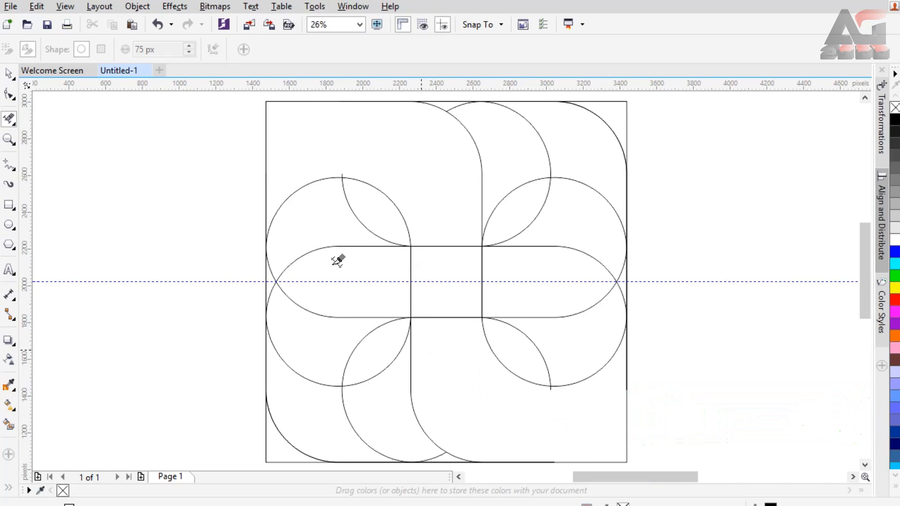
Step: Delete the horizontal capsule's upper-left segment and both vertical lines crossing the centre
left_click(334, 247)
left_click(412, 296)
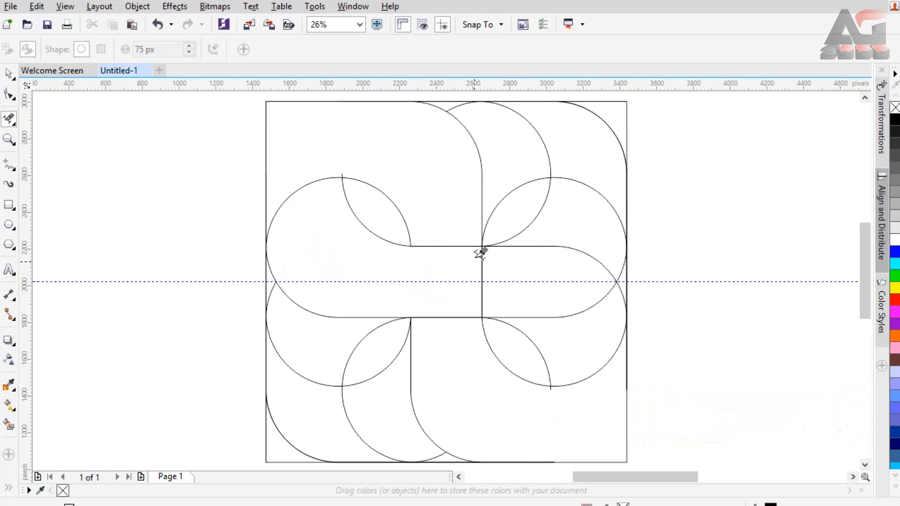
left_click_drag(465, 261, 498, 301)
Step: Delete the arcs inside the right and lower-left areas and the small stub at the lower-right lens
left_click(600, 247)
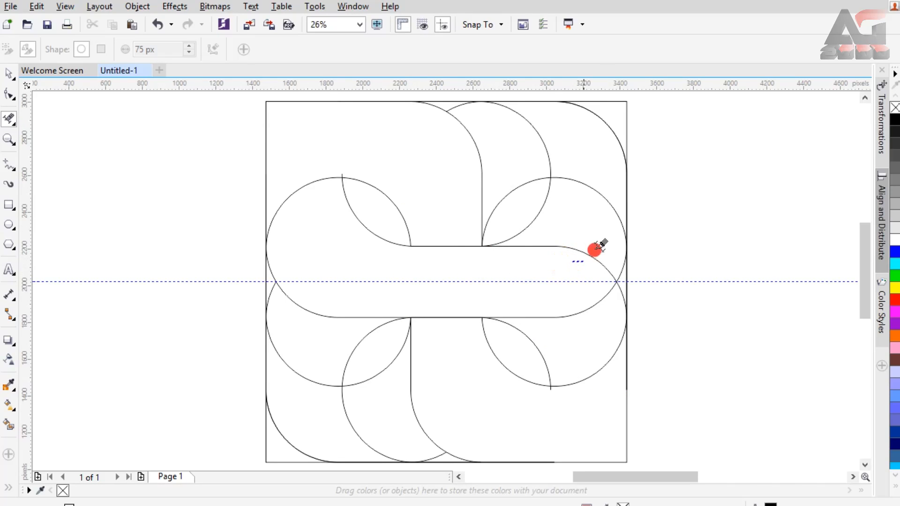
left_click(619, 289)
left_click(609, 212)
left_click(345, 416)
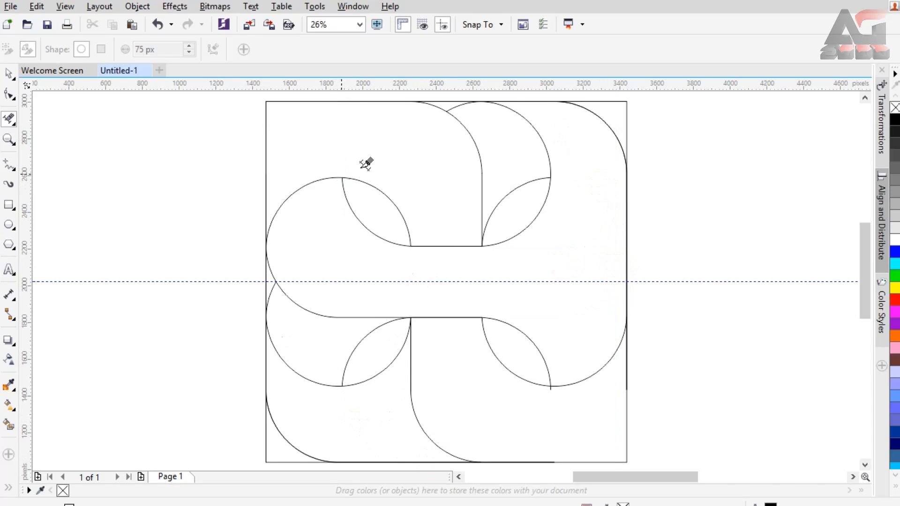
left_click(550, 386)
Step: Set the outer square's width and height to 1,963 px
left_click(8, 75)
left_click(272, 118)
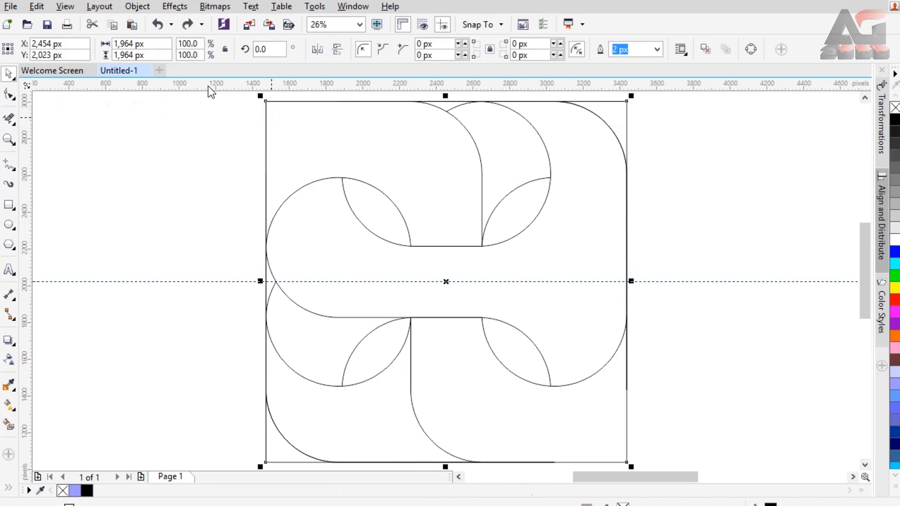
left_click(135, 42)
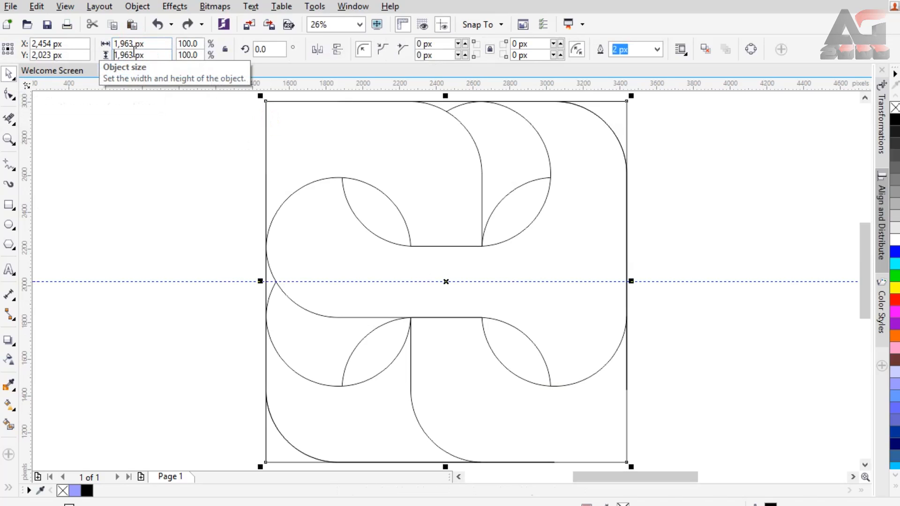
key("Return")
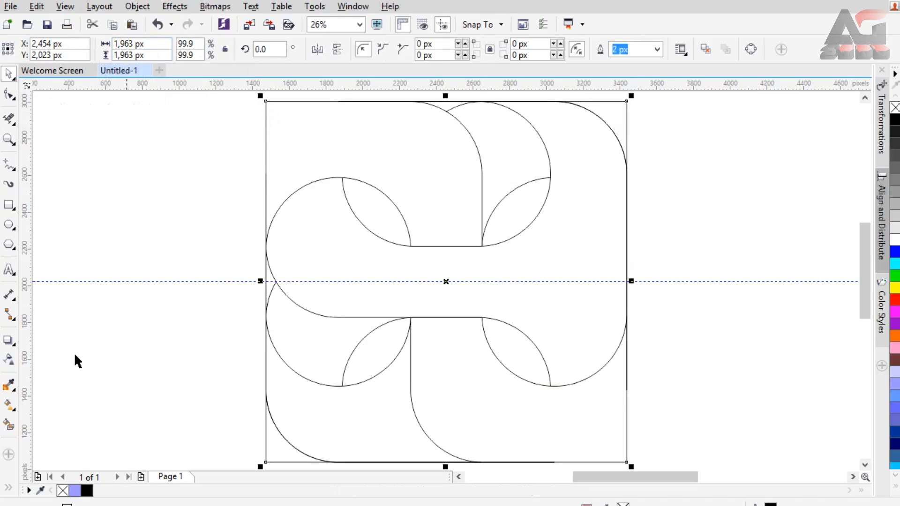
Step: Create four light purple shapes with Smart Fill from the upper-left, central, lower-right and lower-left regions
left_click(9, 425)
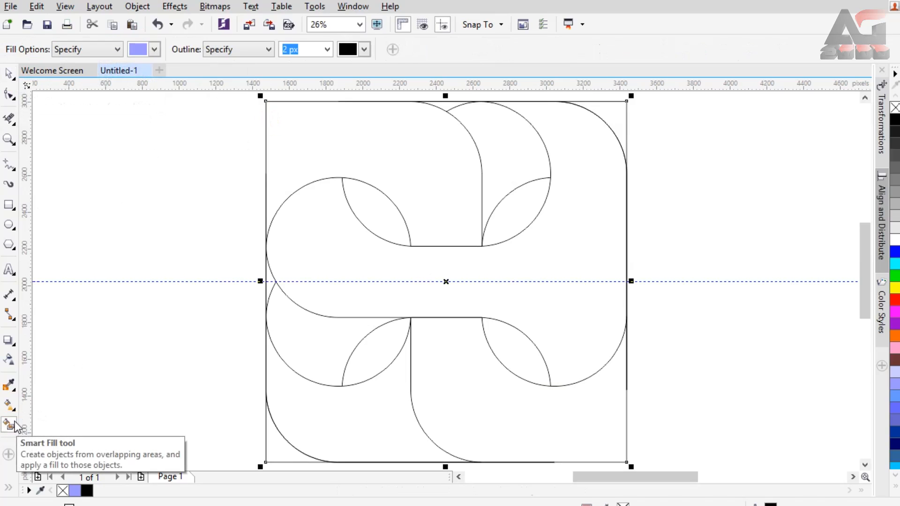
left_click(317, 137)
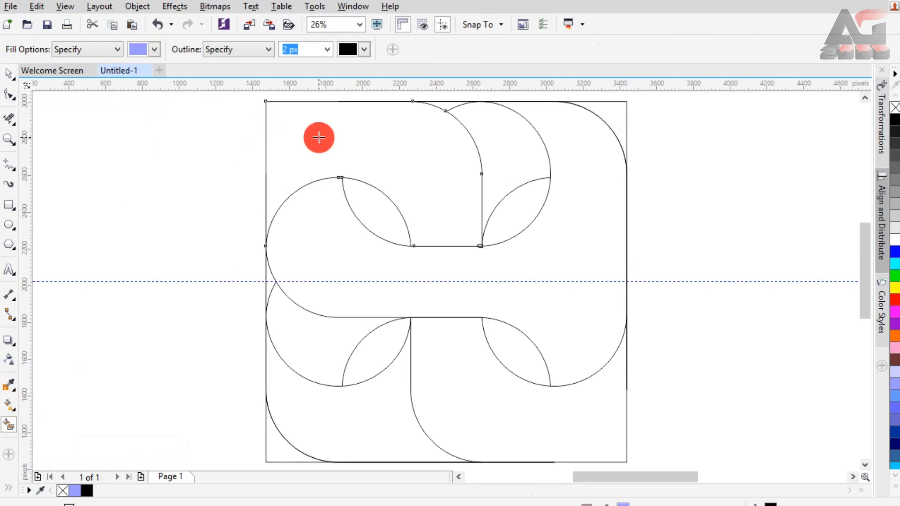
left_click(398, 263)
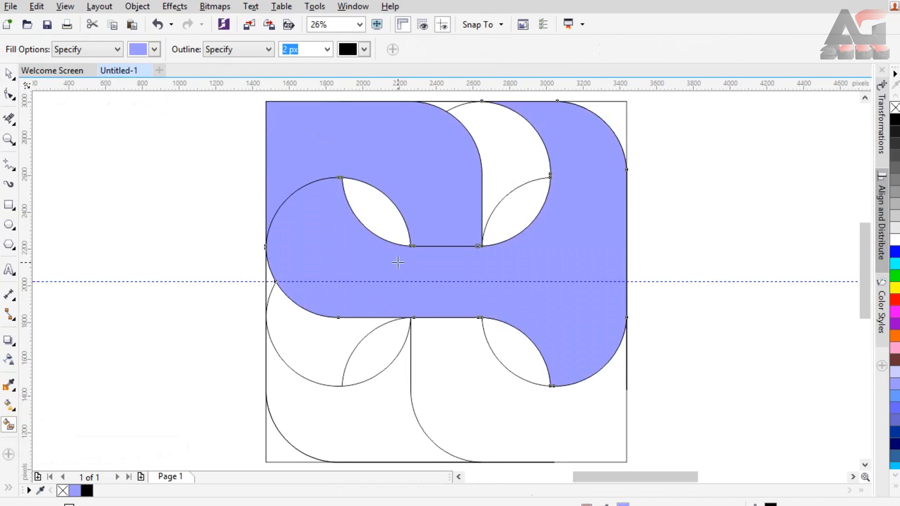
left_click(491, 402)
left_click(353, 422)
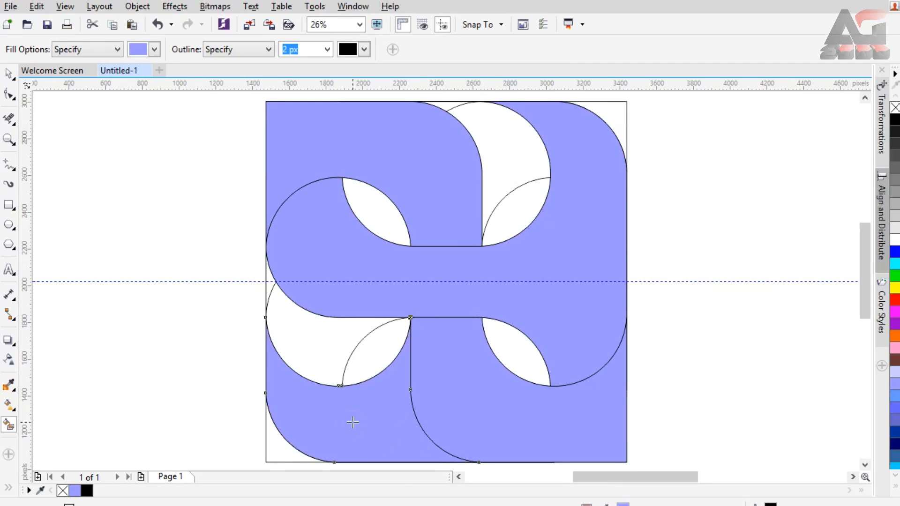
Step: Apply a linear fill to the upper-left shape from the square's corner to its centre, with both ends black
left_click(8, 74)
left_click(306, 145)
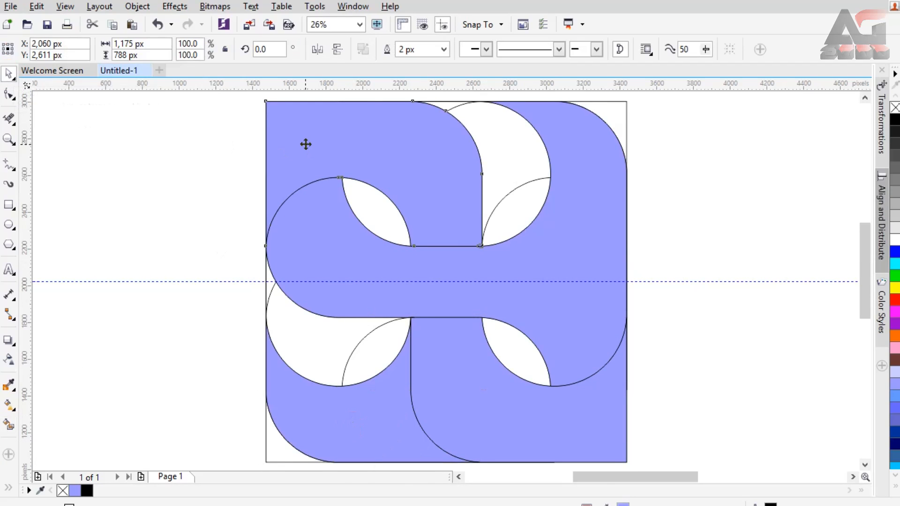
left_click(9, 404)
left_click_drag(263, 102, 445, 281)
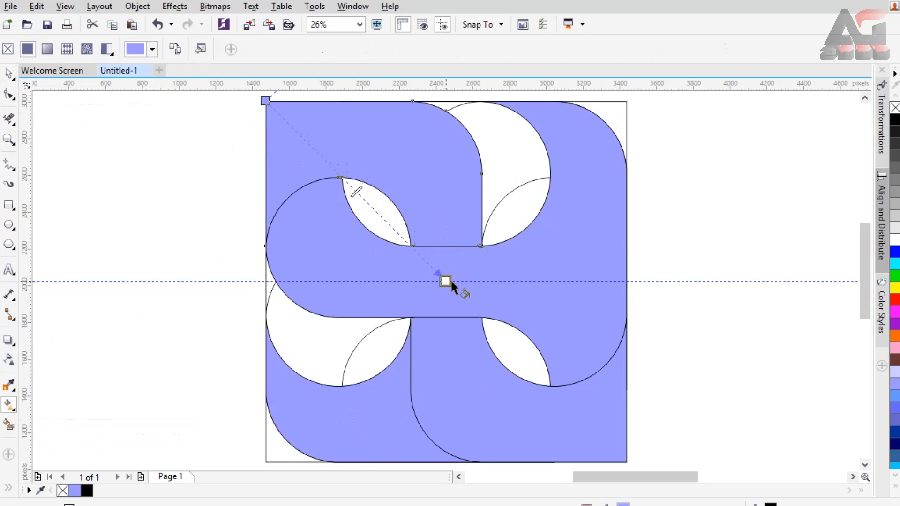
left_click(896, 123)
left_click(265, 101)
left_click(896, 121)
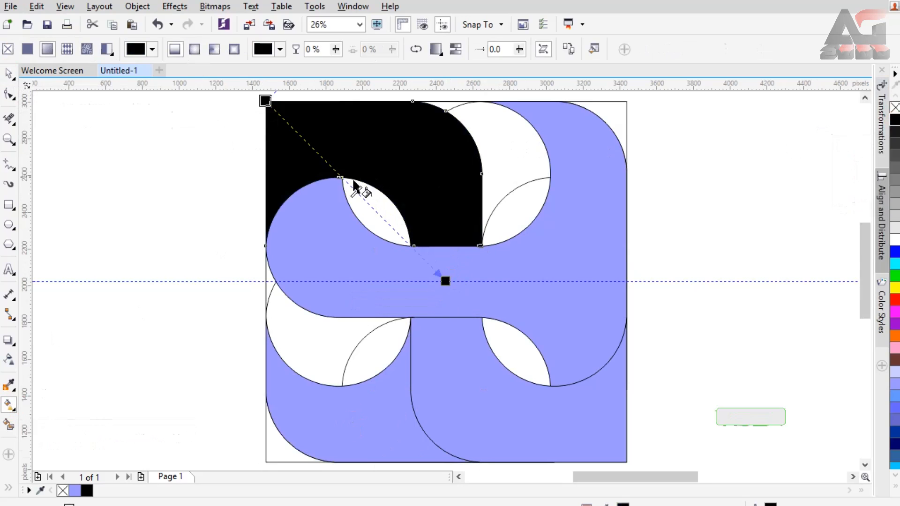
Step: Add a cyan colour stop midway in the upper-left shape's gradient and adjust its position and the gradient's starting end
double_click(349, 185)
left_click(895, 264)
left_click_drag(350, 185, 366, 202)
left_click_drag(266, 101, 256, 100)
left_click(255, 102)
left_click(446, 281)
left_click_drag(254, 102, 273, 94)
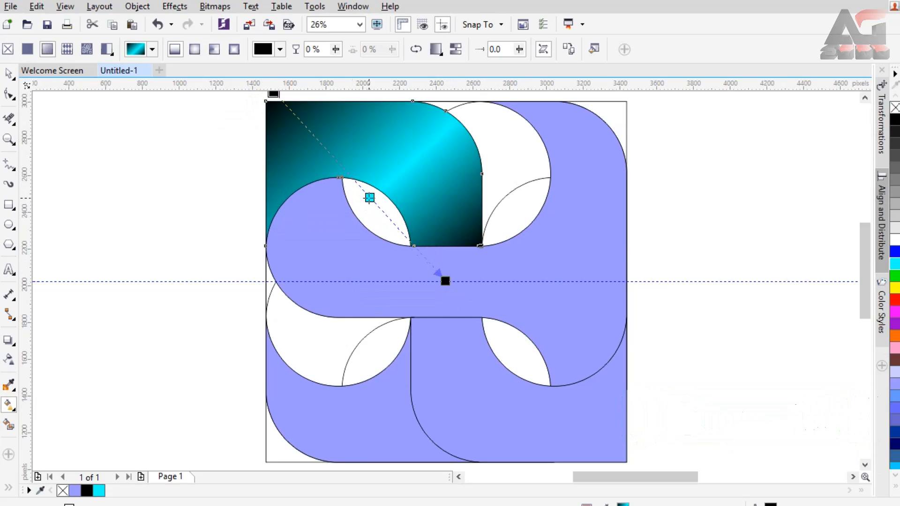
left_click(370, 198)
Step: Copy the black-cyan gradient to the lower-right shape and realign it from the centre to the square's lower-right corner
left_click(463, 368)
left_click(176, 49)
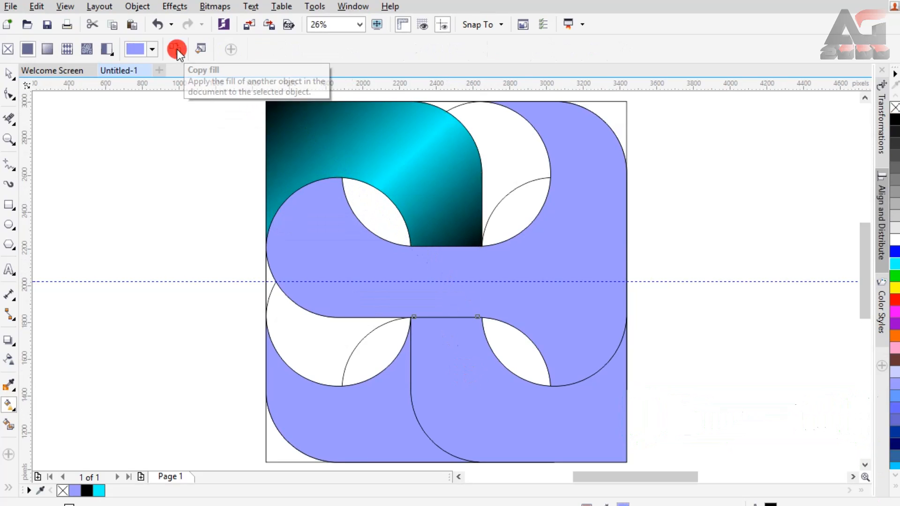
left_click(332, 136)
left_click_drag(435, 280, 615, 468)
left_click_drag(436, 280, 445, 281)
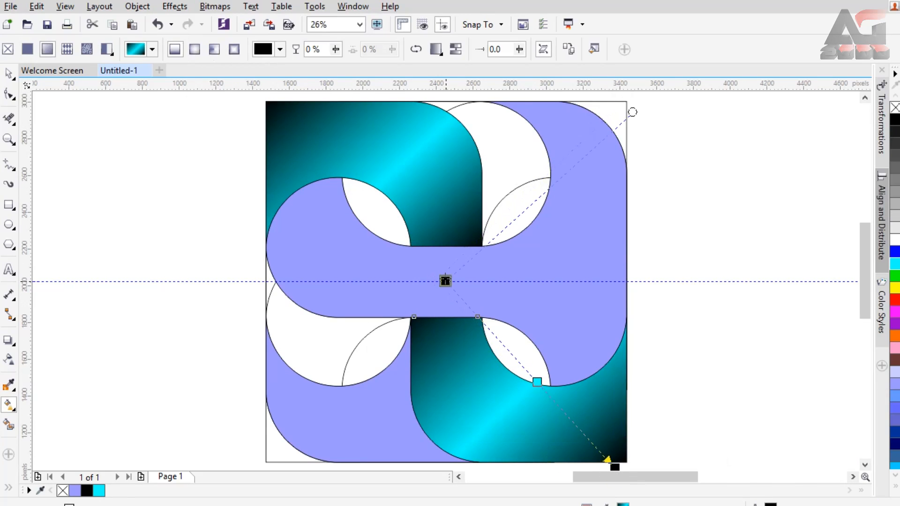
left_click_drag(538, 382, 533, 379)
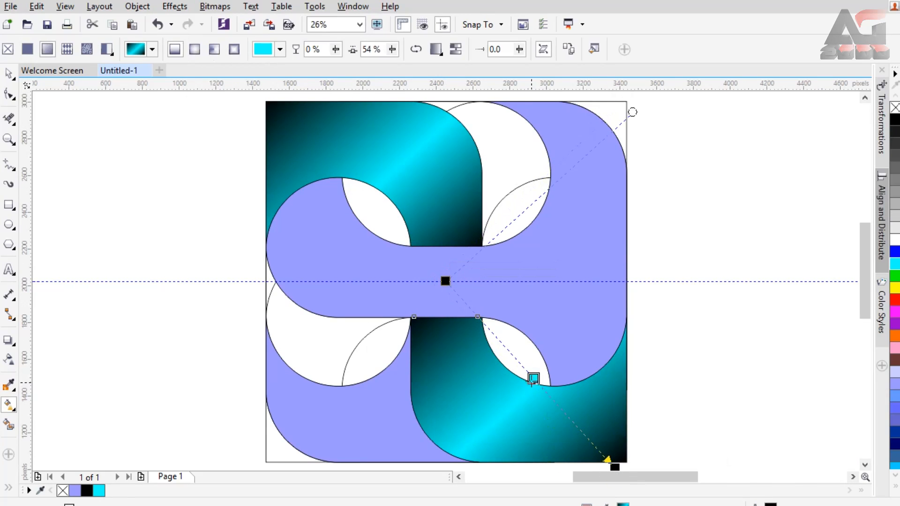
Step: Copy the black-cyan gradient to the central shape and stretch it from the upper-left lobe to the lower-right lobe
left_click(379, 281)
left_click(176, 50)
left_click(359, 145)
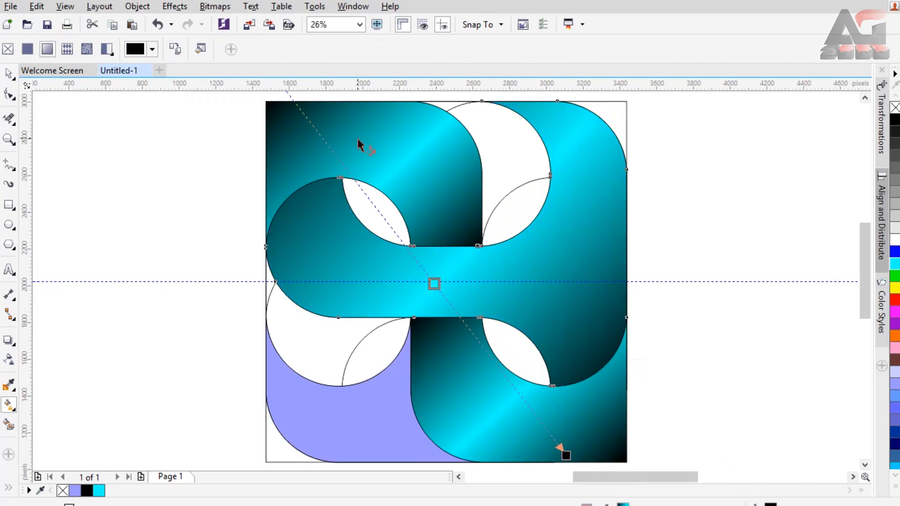
left_click_drag(302, 187, 585, 378)
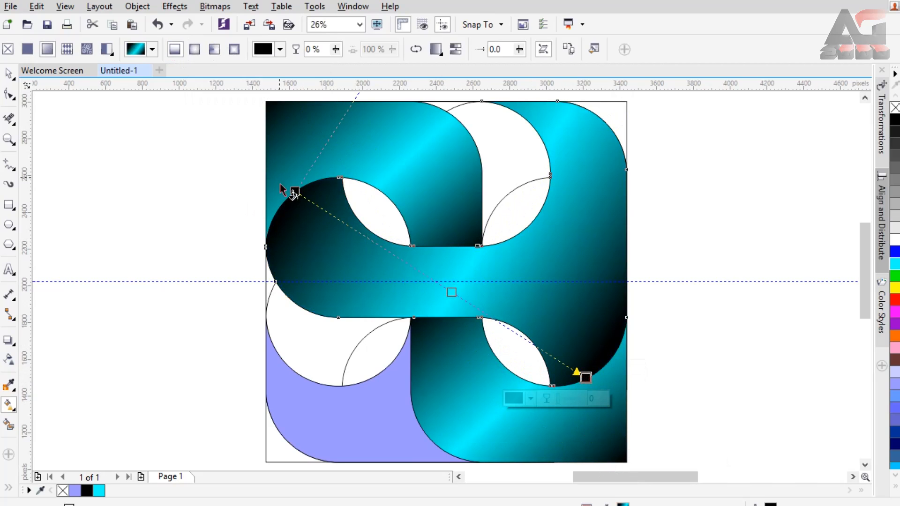
left_click_drag(301, 187, 314, 177)
left_click(585, 377)
Step: Change the central shape's middle gradient colour to orange and fine-tune the end points, placing the orange stop at 50%
left_click(460, 286)
left_click(895, 335)
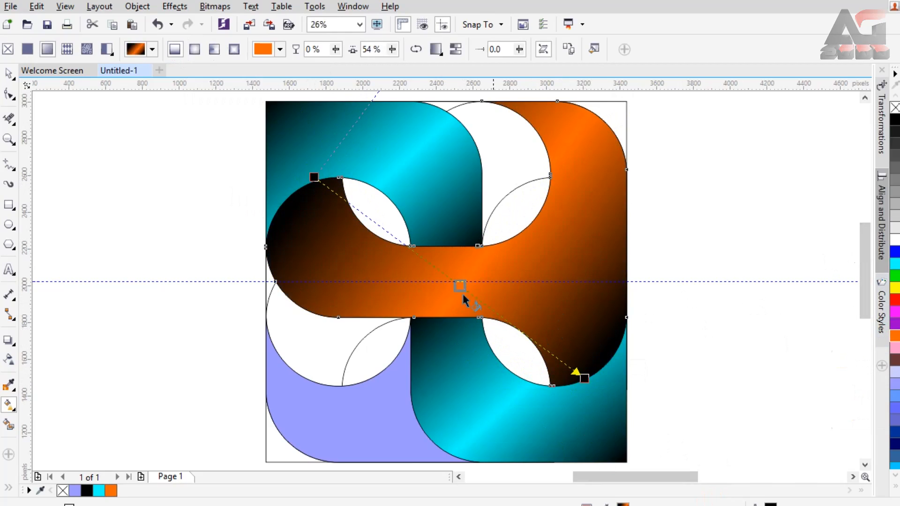
left_click(312, 181)
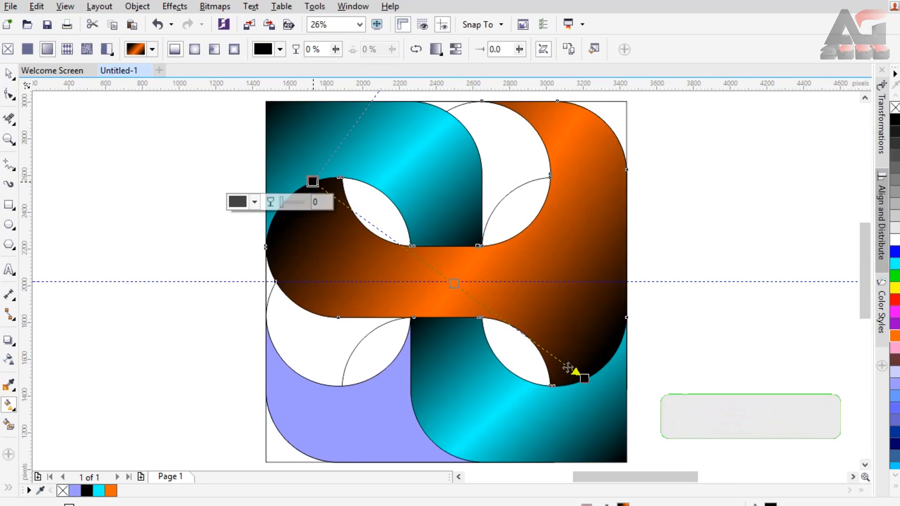
left_click_drag(584, 378, 593, 374)
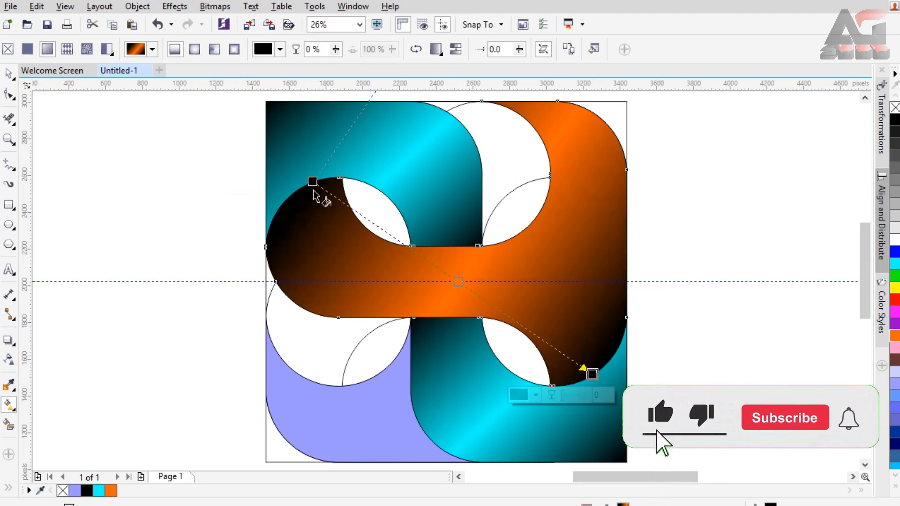
left_click_drag(313, 182, 308, 188)
left_click(449, 280)
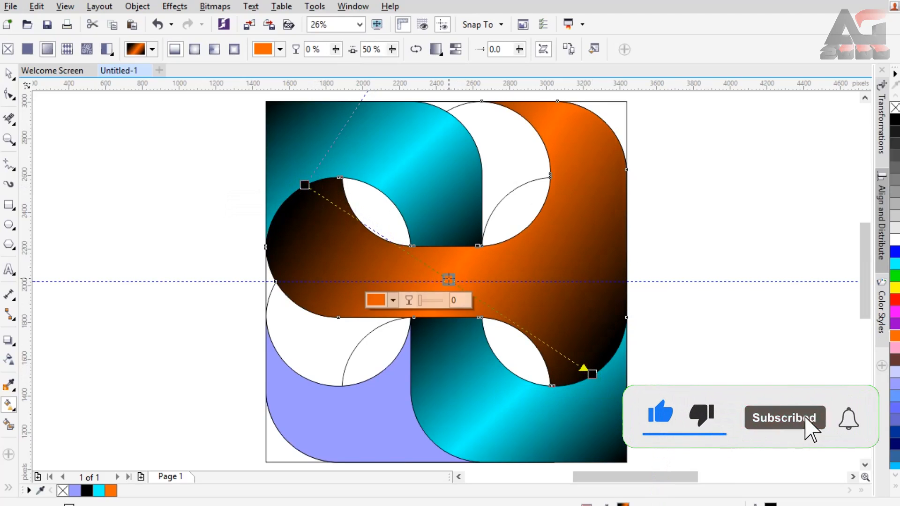
Step: Give the lower-left shape a linear gradient from black beside the teal shape to orange at the outer edge
left_click_drag(417, 420, 266, 397)
left_click(894, 336)
left_click(417, 420)
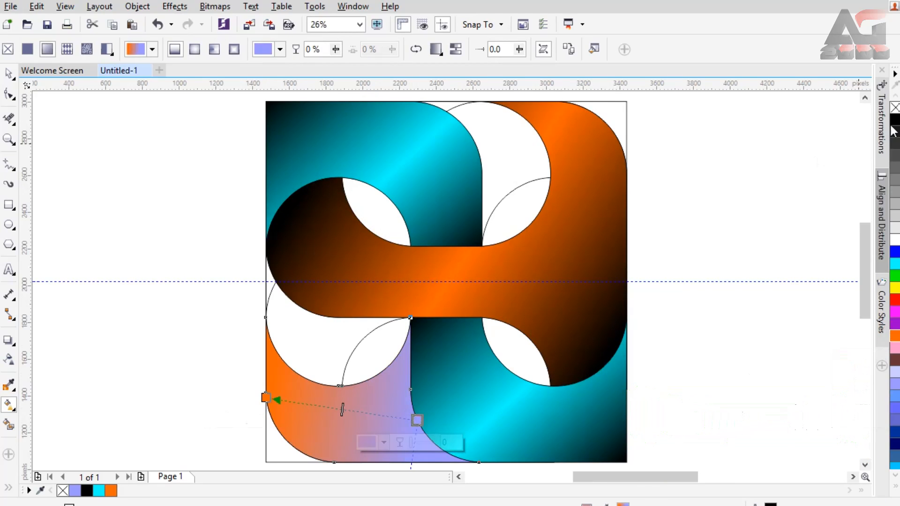
left_click(894, 120)
left_click_drag(419, 414, 413, 409)
left_click(265, 397)
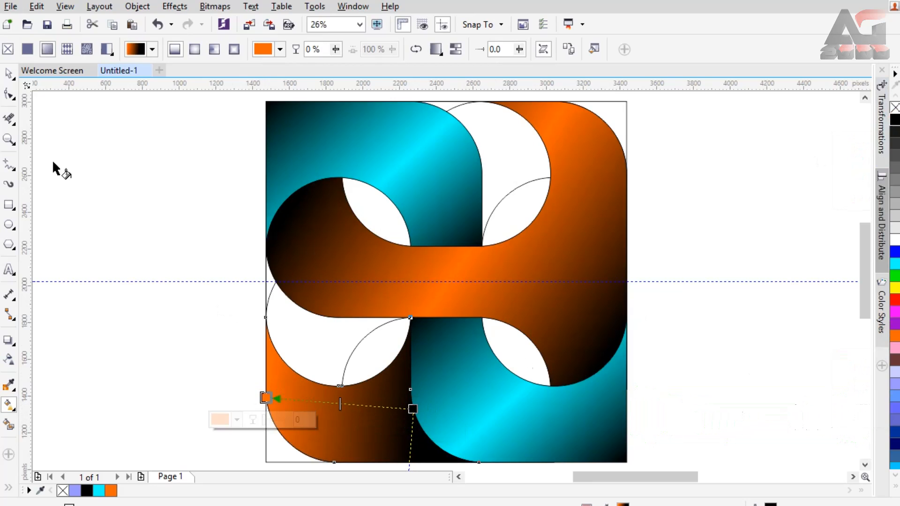
Step: Select all four gradient-filled shapes together and move them off the construction outlines
left_click(8, 74)
left_click(348, 127)
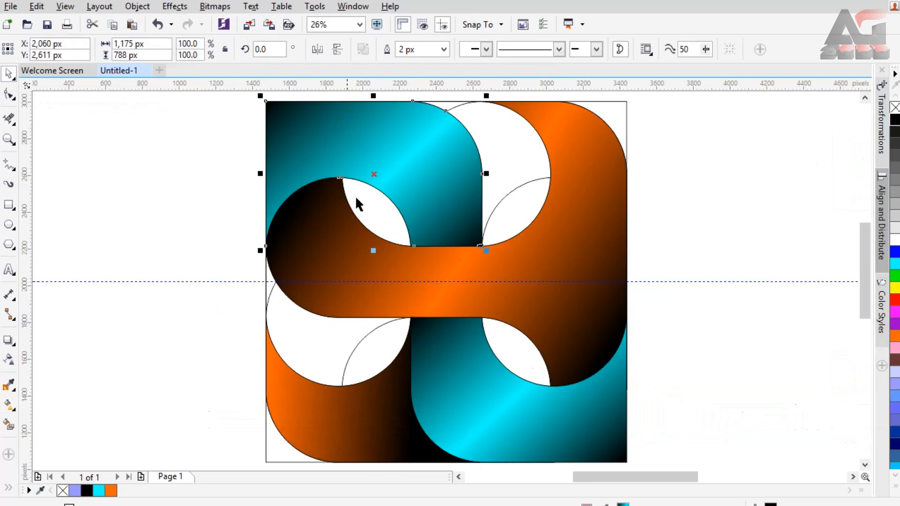
left_click(361, 269, "shift")
left_click(379, 403, "shift")
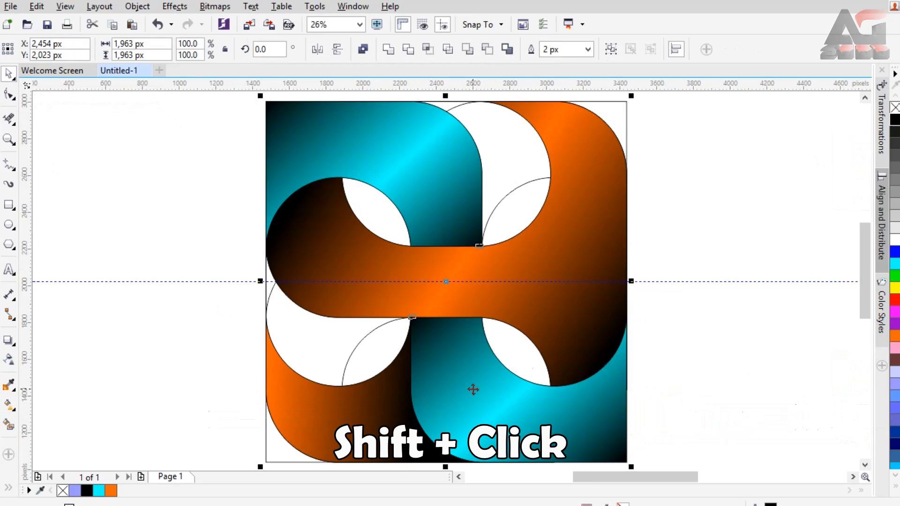
left_click_drag(390, 389, 84, 374)
Step: Delete the leftover construction outlines and the horizontal guideline
scroll(688, 216, "down", 3)
left_click_drag(716, 150, 516, 349)
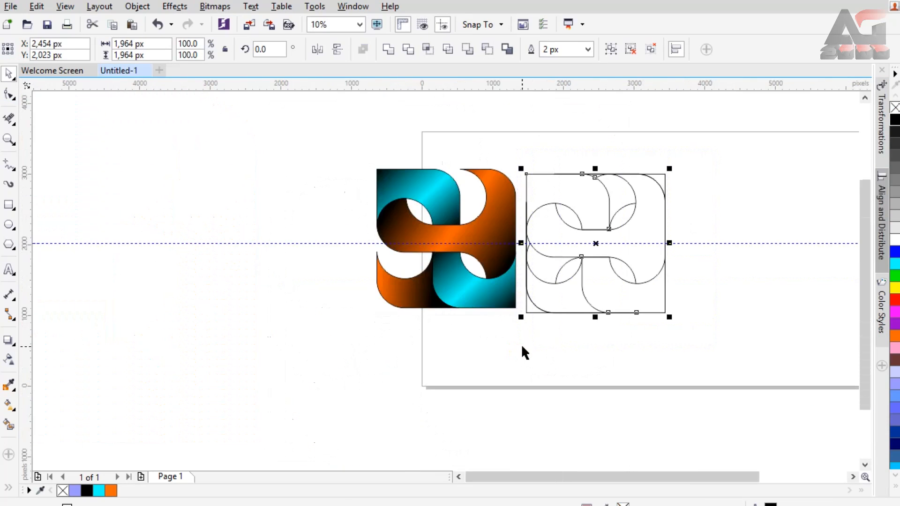
key("Delete")
left_click(625, 243)
key("Delete")
Step: Select the whole coloured logo and move it back onto the page
left_click_drag(343, 136, 569, 358)
left_click_drag(495, 218, 695, 218)
Step: Rotate the whole coloured logo to an angle of 315 degrees
scroll(759, 212, "up", 3)
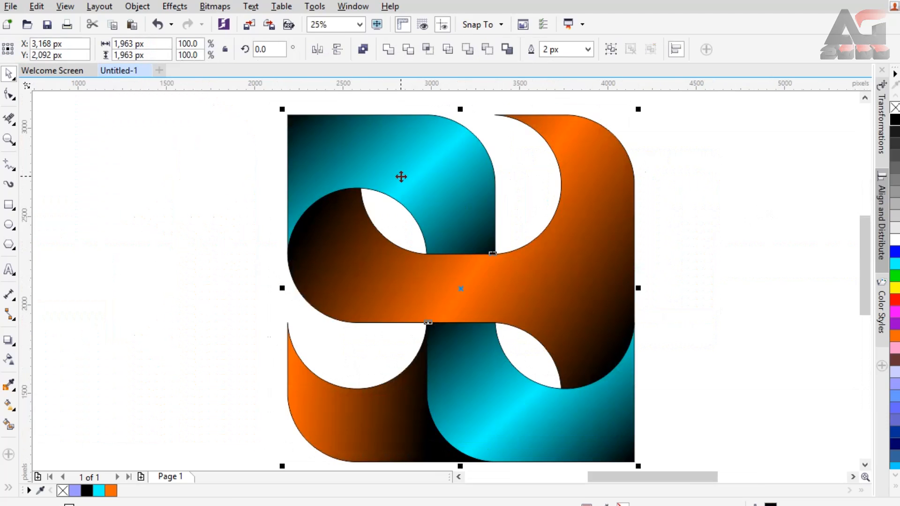
double_click(272, 48)
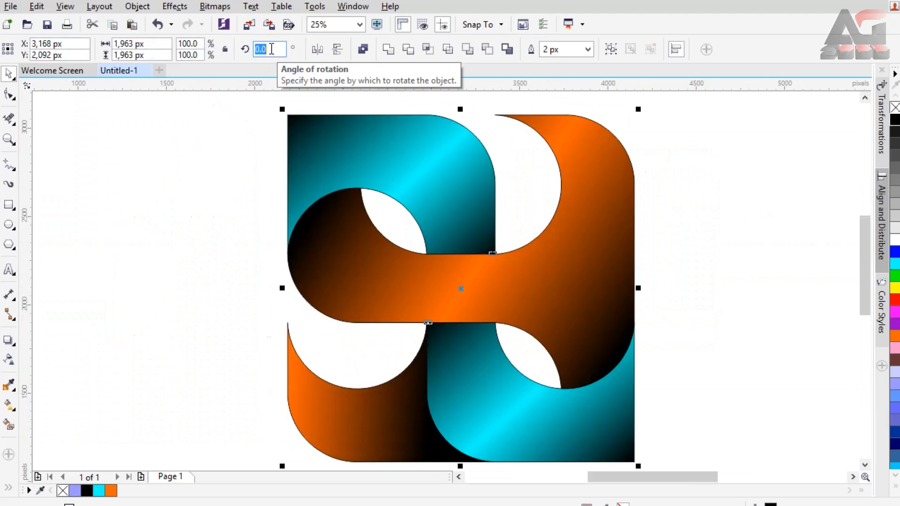
type("315")
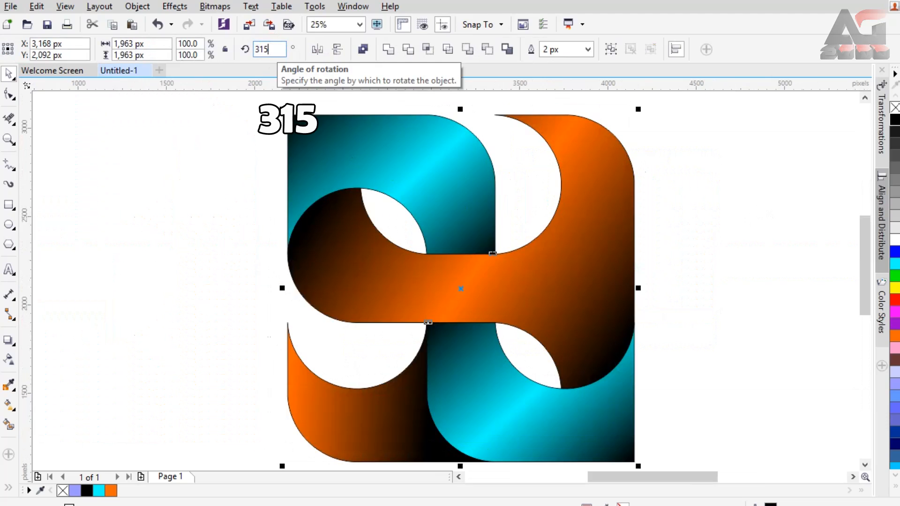
key("Return")
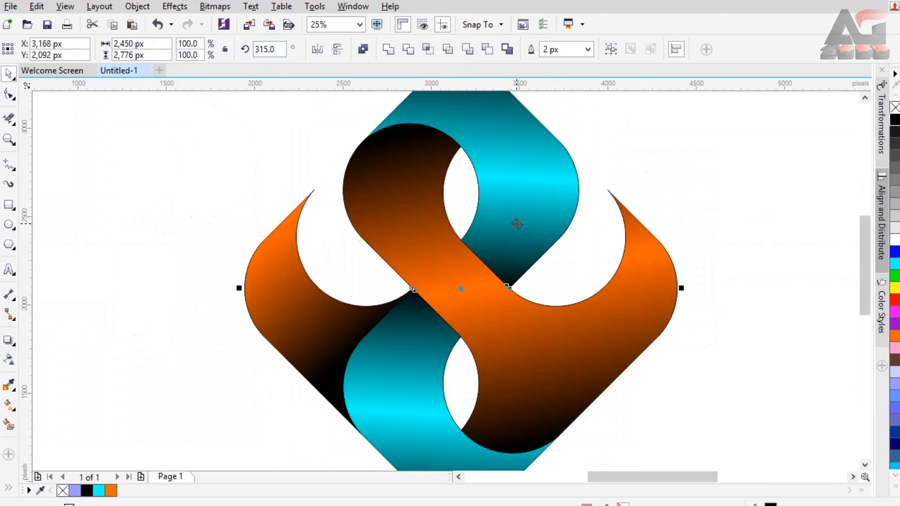
scroll(519, 230, "down", 2)
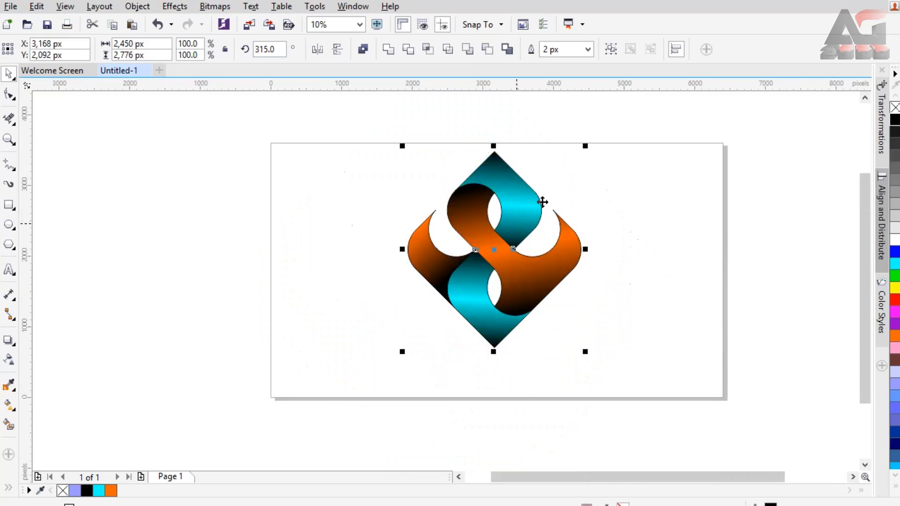
Step: Scale the rotated logo down proportionally to about 1,928 × 2,185 px and remove the outlines from all its shapes
left_click_drag(586, 146, 550, 190)
left_click(360, 25)
left_click(346, 35)
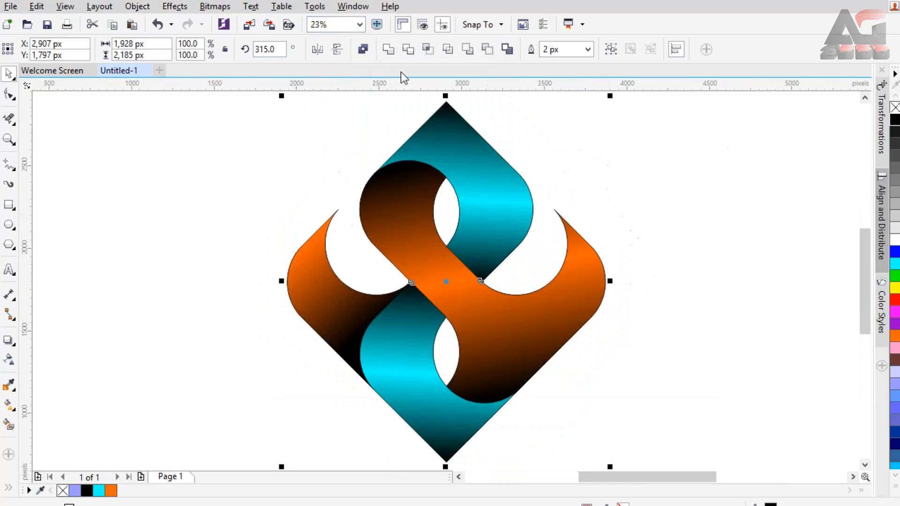
right_click(895, 107)
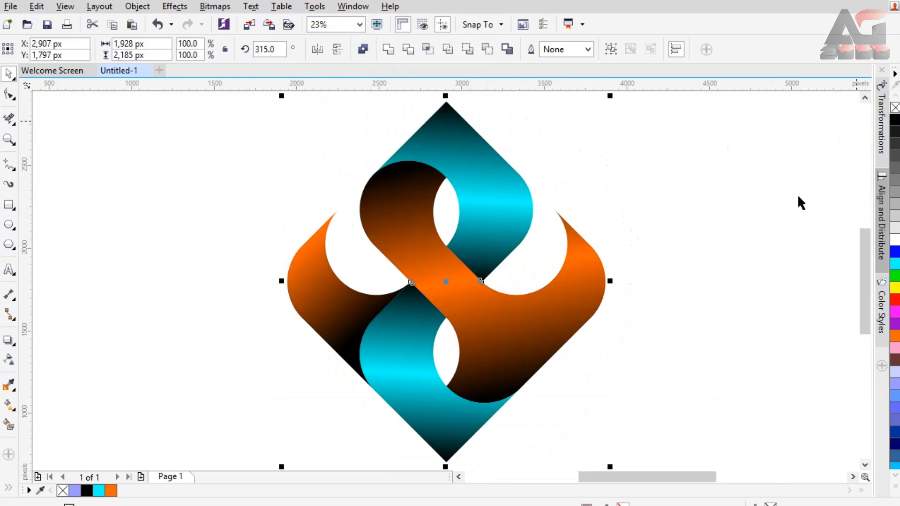
left_click(91, 347)
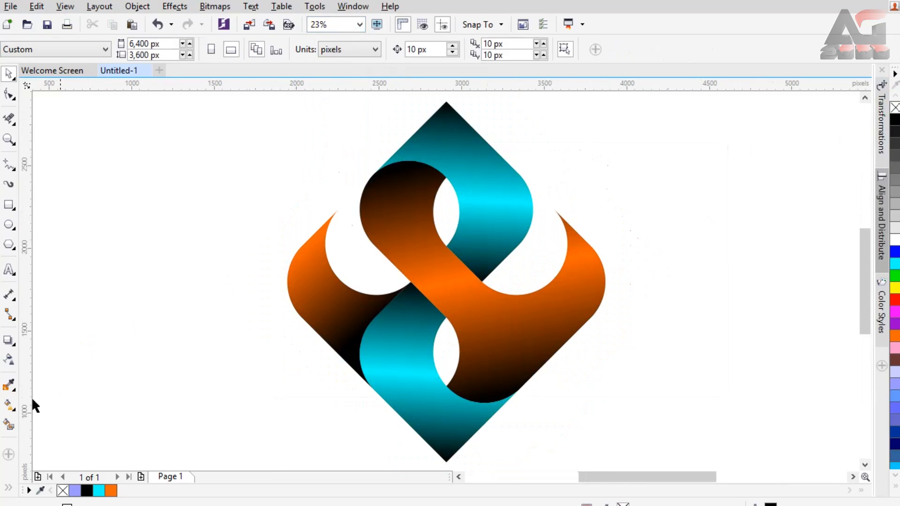
Step: Fine-tune the upper teal shape's linear gradient by pulling both black ends slightly inward and shifting the cyan stop
left_click(10, 407)
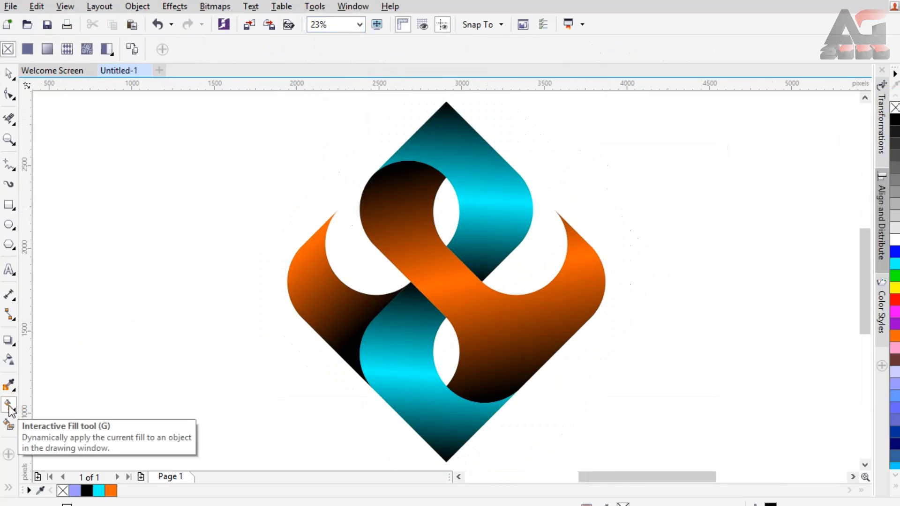
left_click(482, 176)
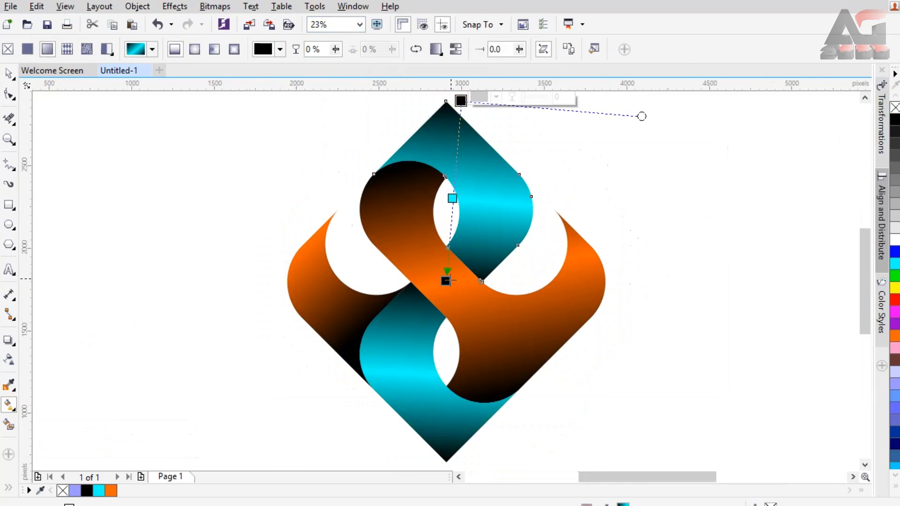
left_click_drag(445, 281, 443, 271)
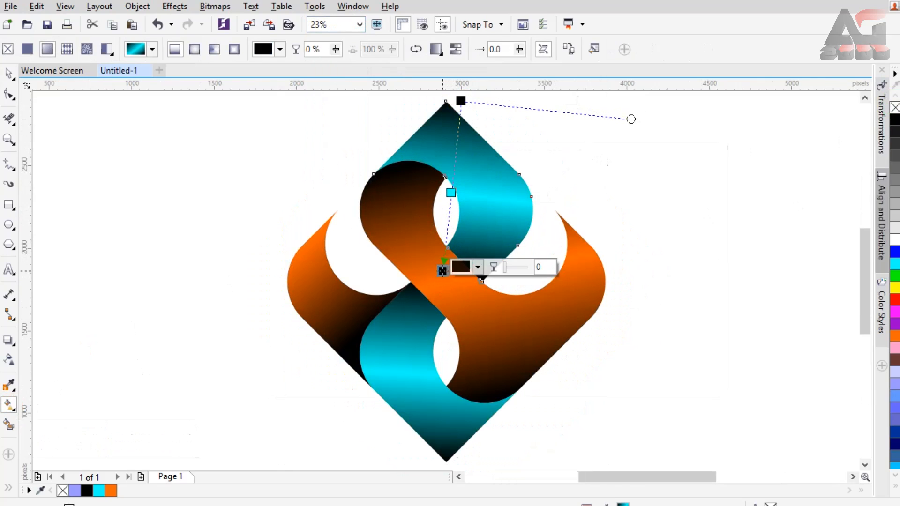
left_click(451, 191)
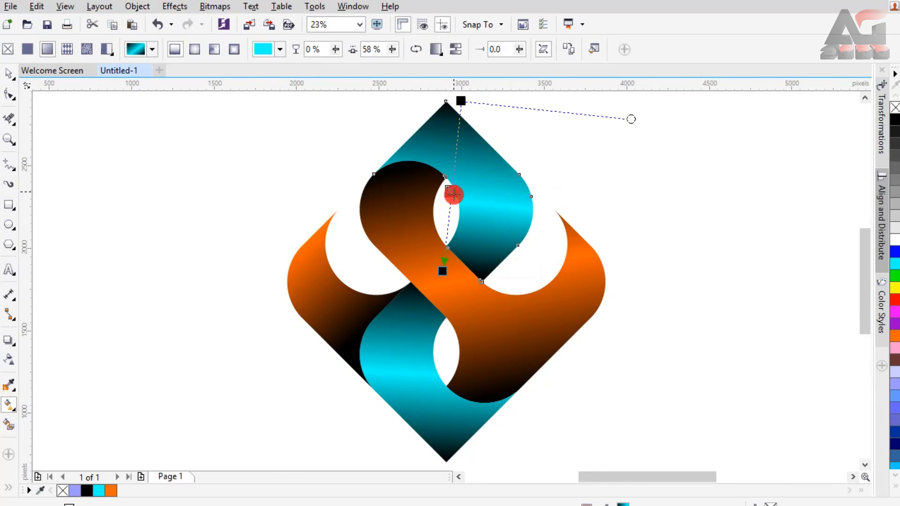
left_click_drag(461, 101, 458, 103)
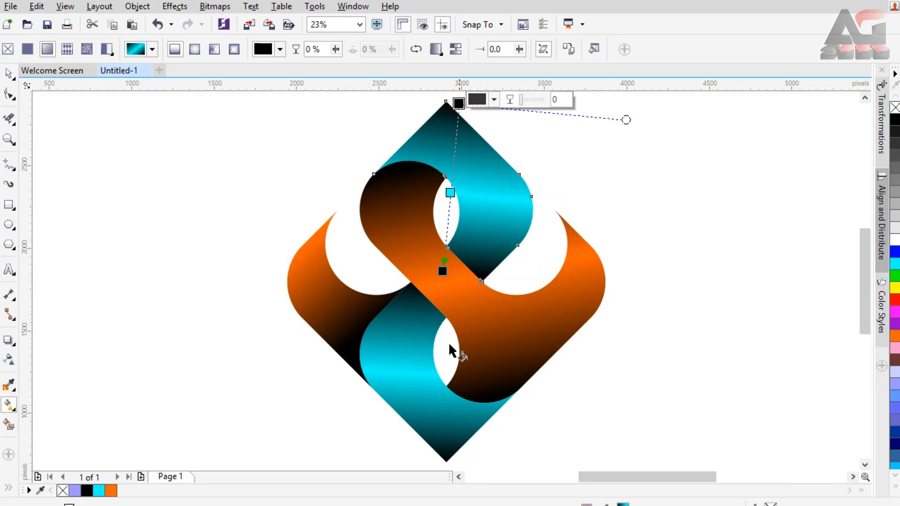
Step: Straighten the lower teal shape's gradient, move its cyan stop to about 46 %, and readjust the upper teal shape's lower black end
left_click(414, 331)
left_click(444, 282)
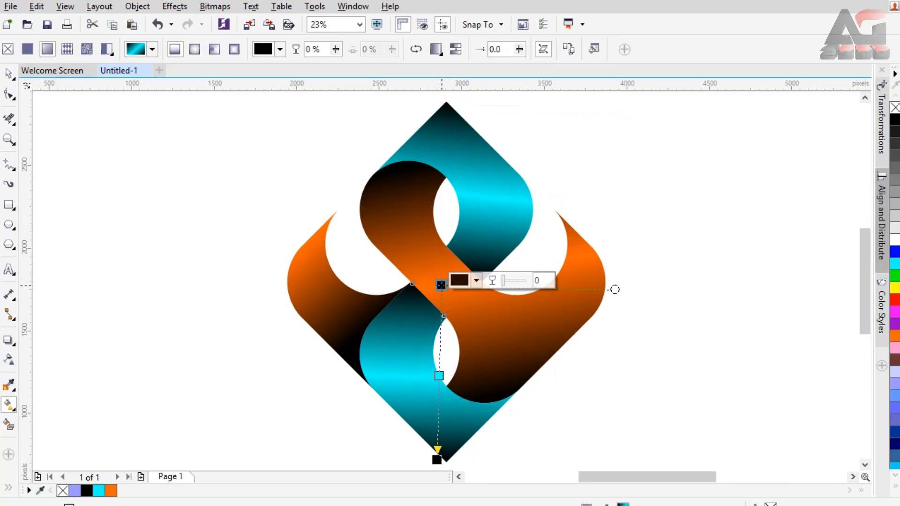
left_click_drag(437, 460, 435, 460)
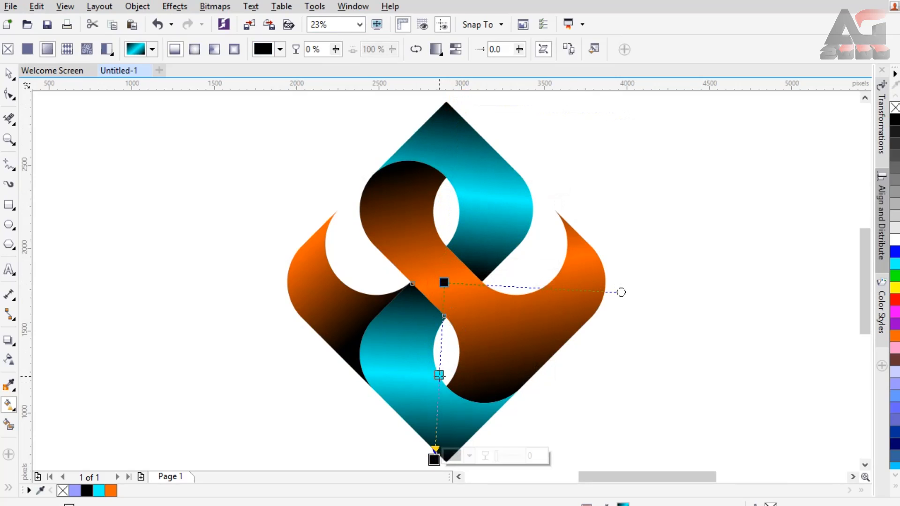
left_click_drag(439, 374, 439, 364)
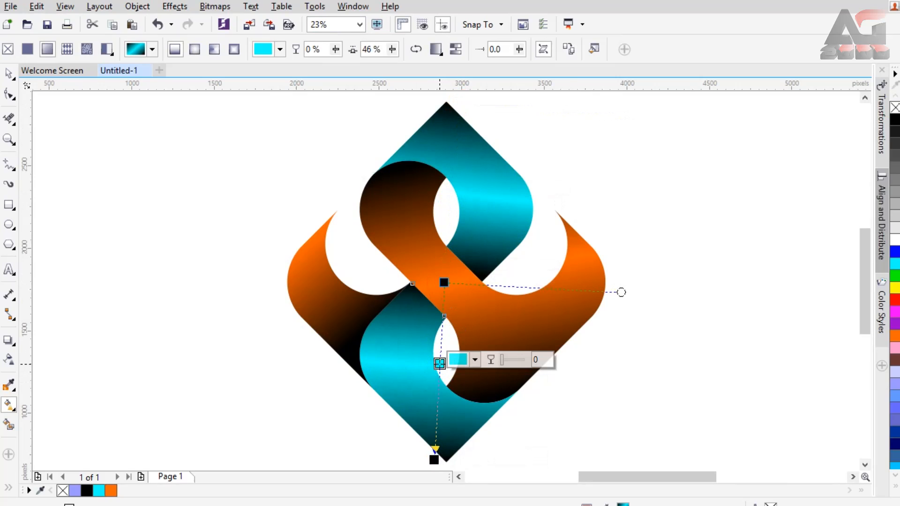
left_click(461, 218)
left_click(445, 271)
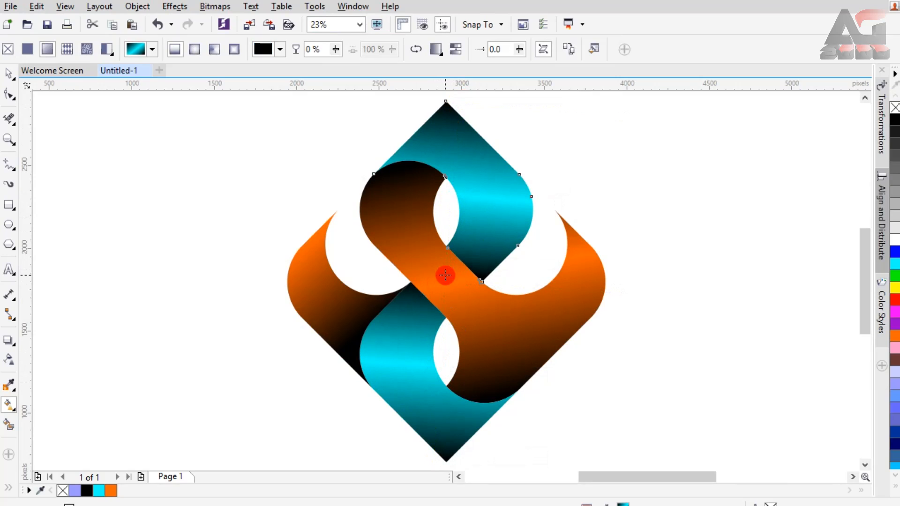
Step: Adjust the central orange band's gradient so its black ends sit at the band's top curve and bottom curve
left_click(412, 236)
left_click(412, 161)
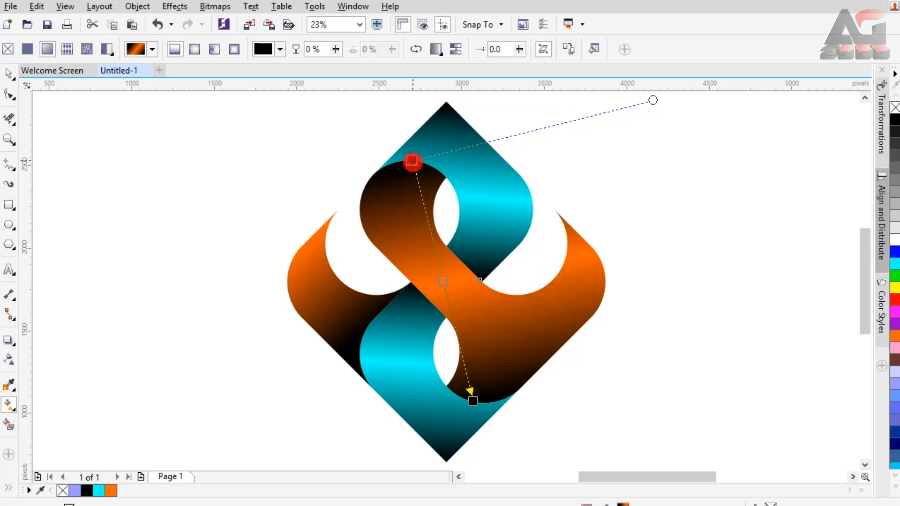
left_click(469, 399)
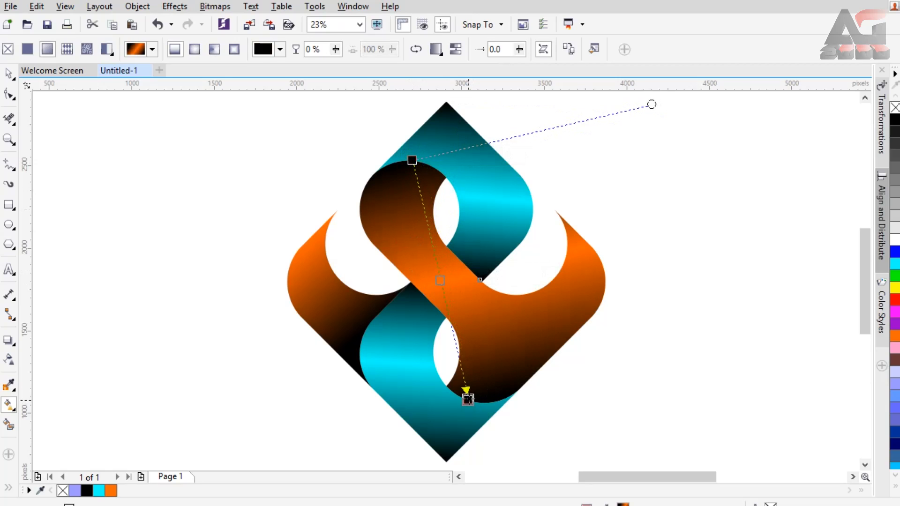
left_click(441, 282)
Step: Adjust the linear gradient of the separate orange shape beside the lower teal shape
left_click(353, 322)
left_click(299, 246)
left_click(285, 207)
Step: Select all four logo shapes, group them, and move the group straight down to about Y 1,420 px
left_click(10, 76)
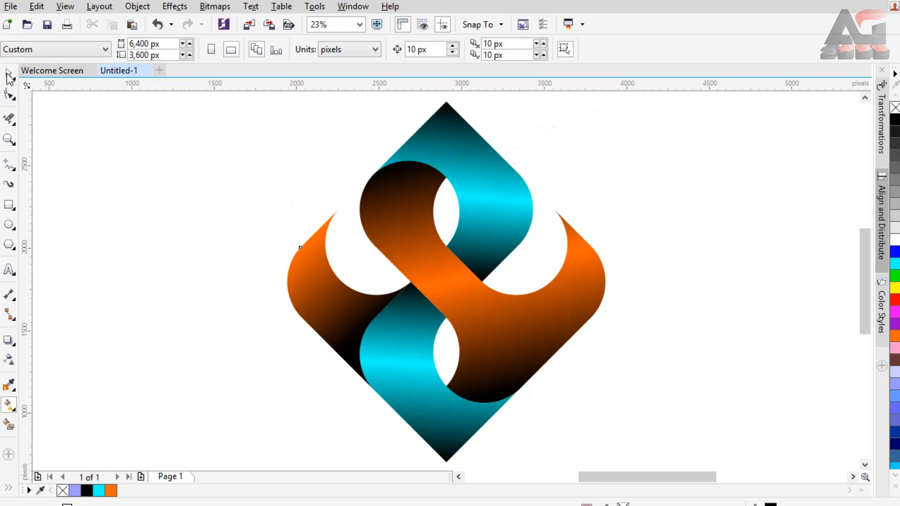
left_click_drag(217, 99, 648, 428)
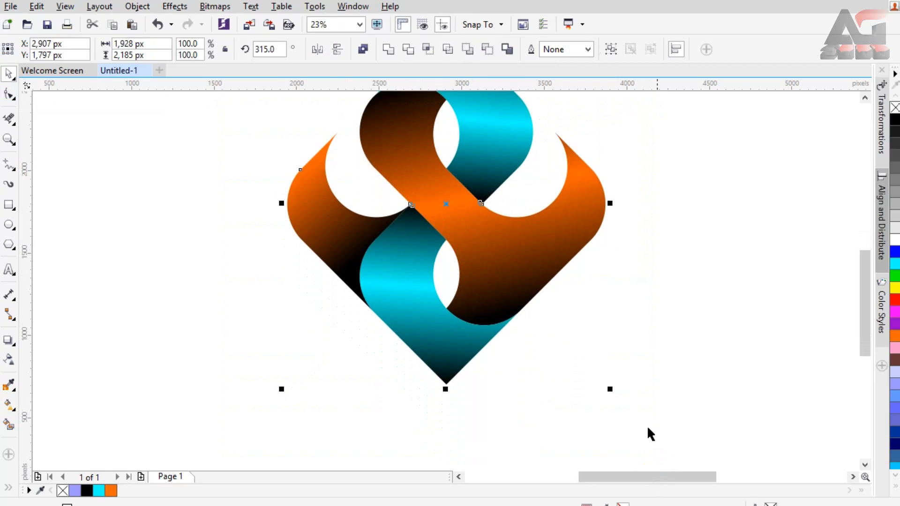
right_click(504, 244)
left_click(511, 280)
left_click_drag(505, 267, 504, 319)
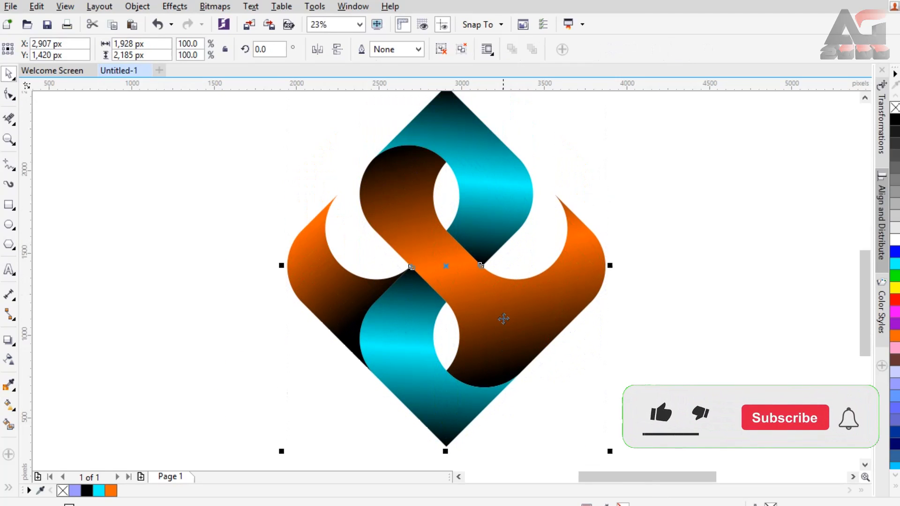
Step: Add a short black perspective drop shadow at about 92 degrees from the logo's bottom tip, and deselect the logo
left_click(11, 337)
left_click_drag(447, 446, 445, 417)
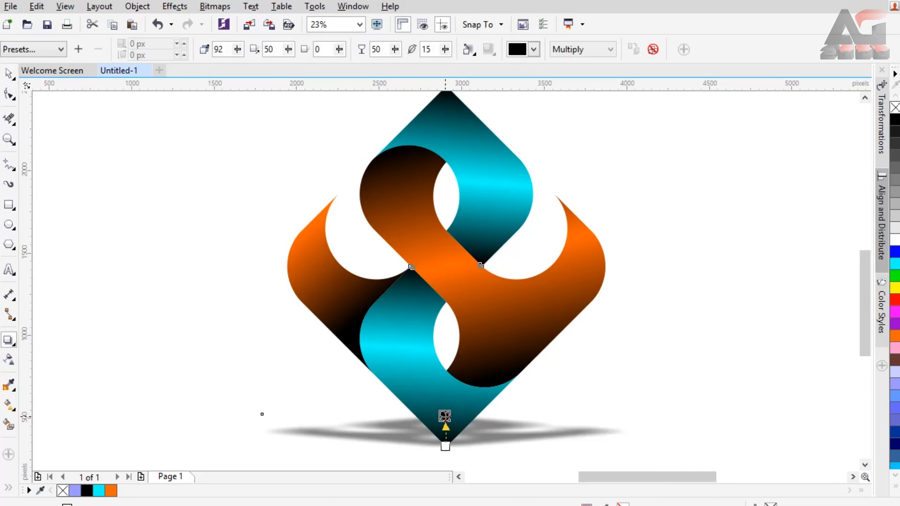
left_click_drag(445, 417, 445, 414)
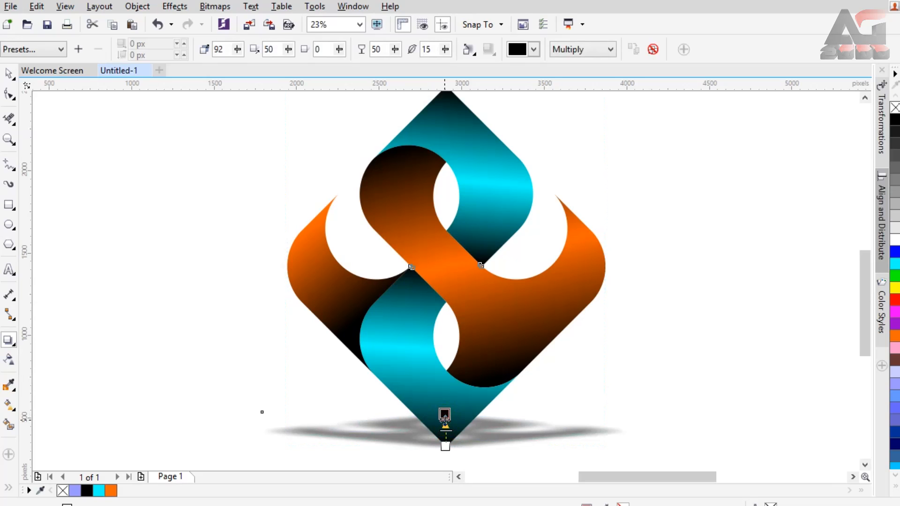
left_click(360, 24)
left_click(321, 36)
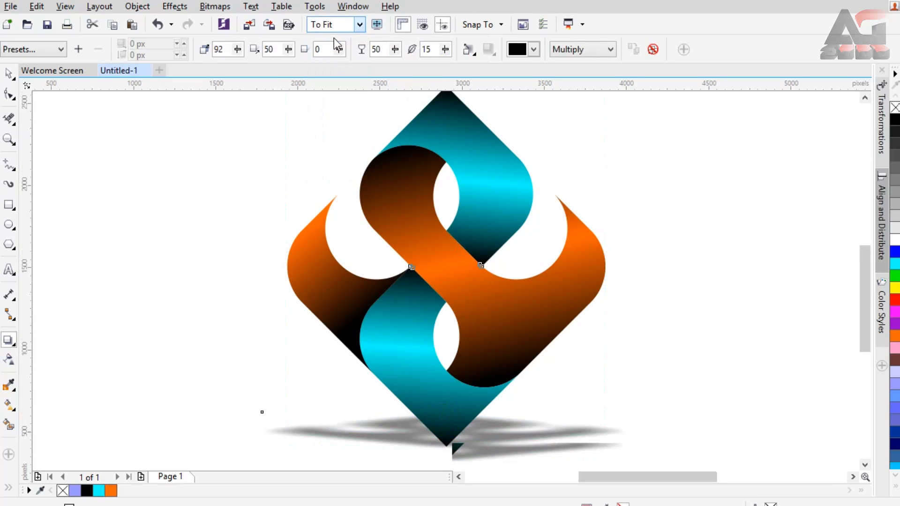
left_click(792, 329)
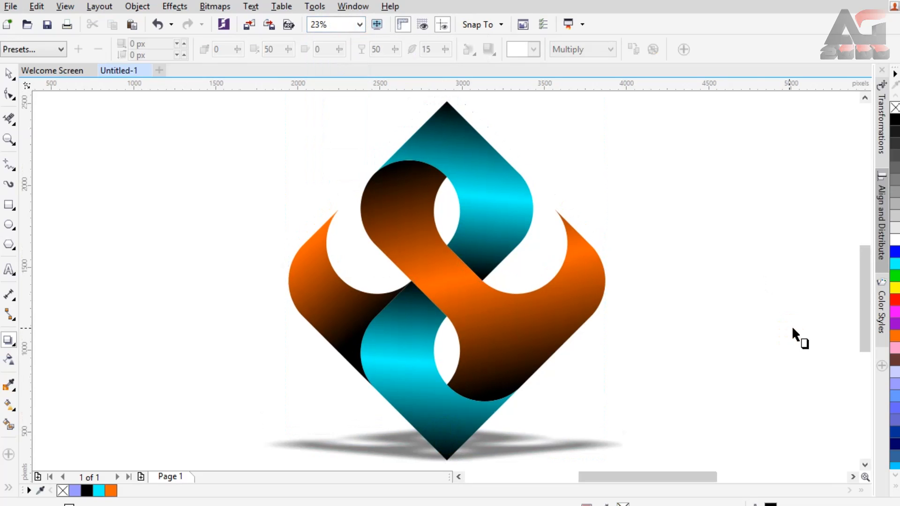